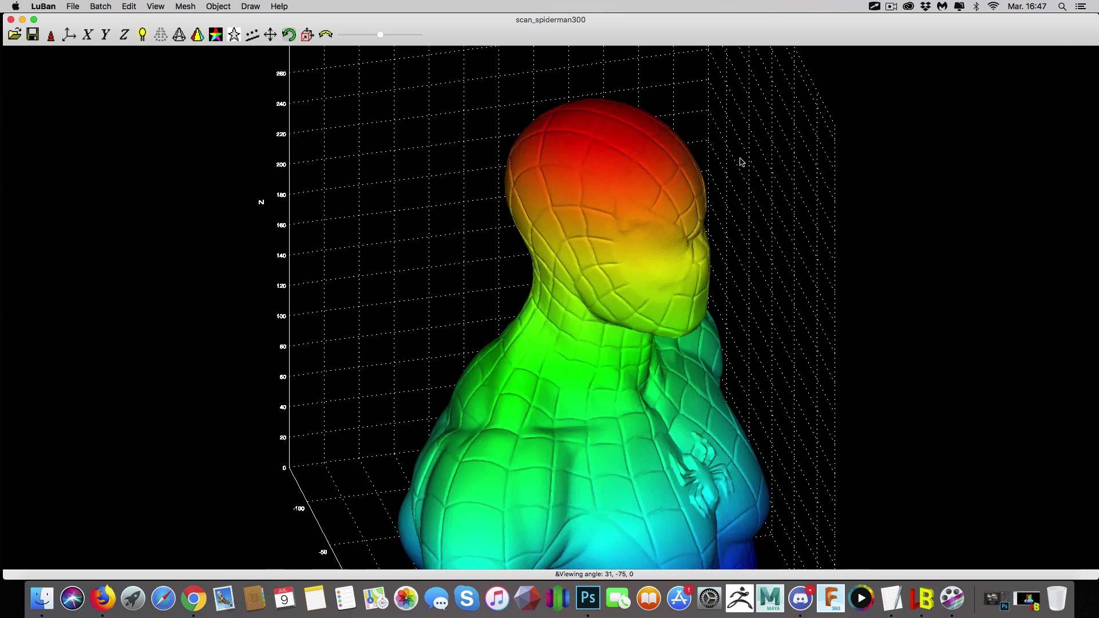
# Start splitting the Spider-Man bust mesh and choose Grid cut as the cutting method
pyautogui.moveTo(741, 162); pyautogui.dragTo(614, 145)
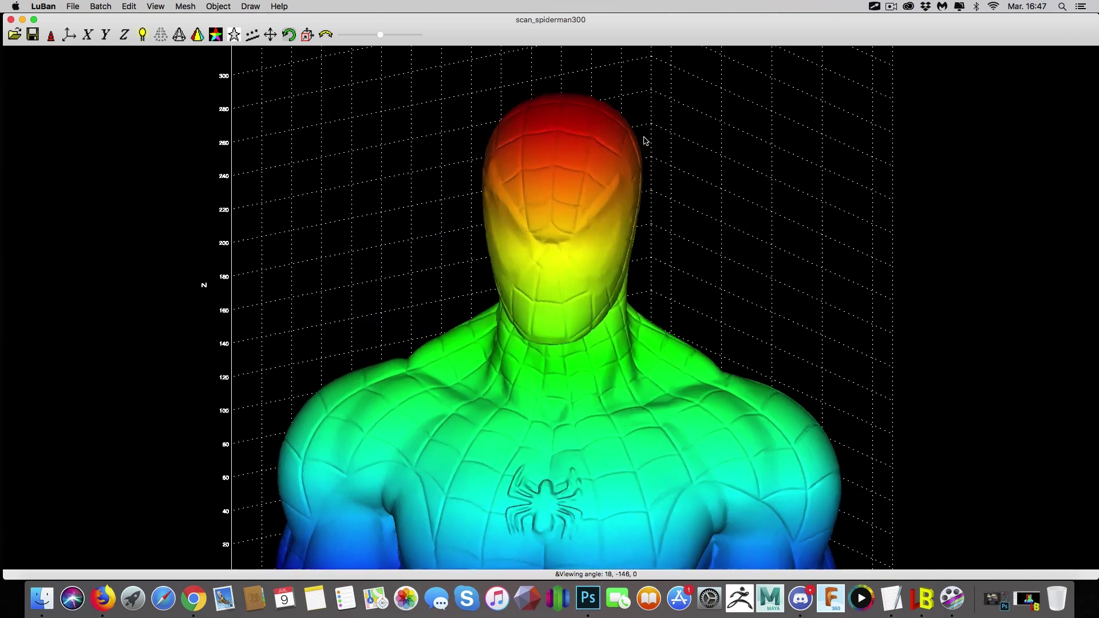
pyautogui.moveTo(738, 128); pyautogui.dragTo(861, 102)
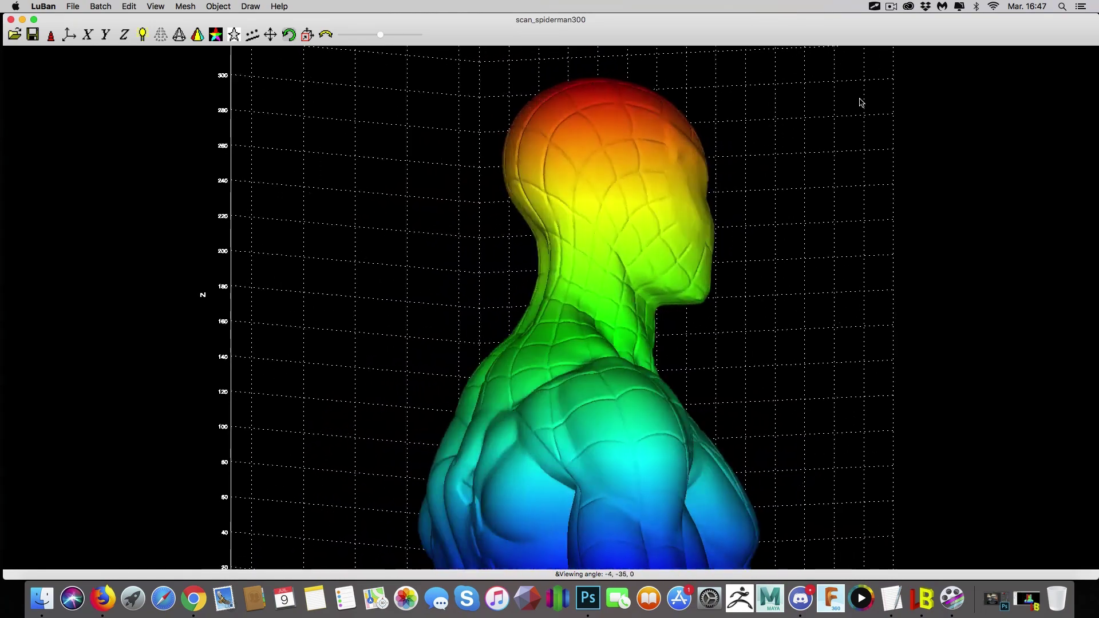
pyautogui.moveTo(613, 126); pyautogui.dragTo(694, 110)
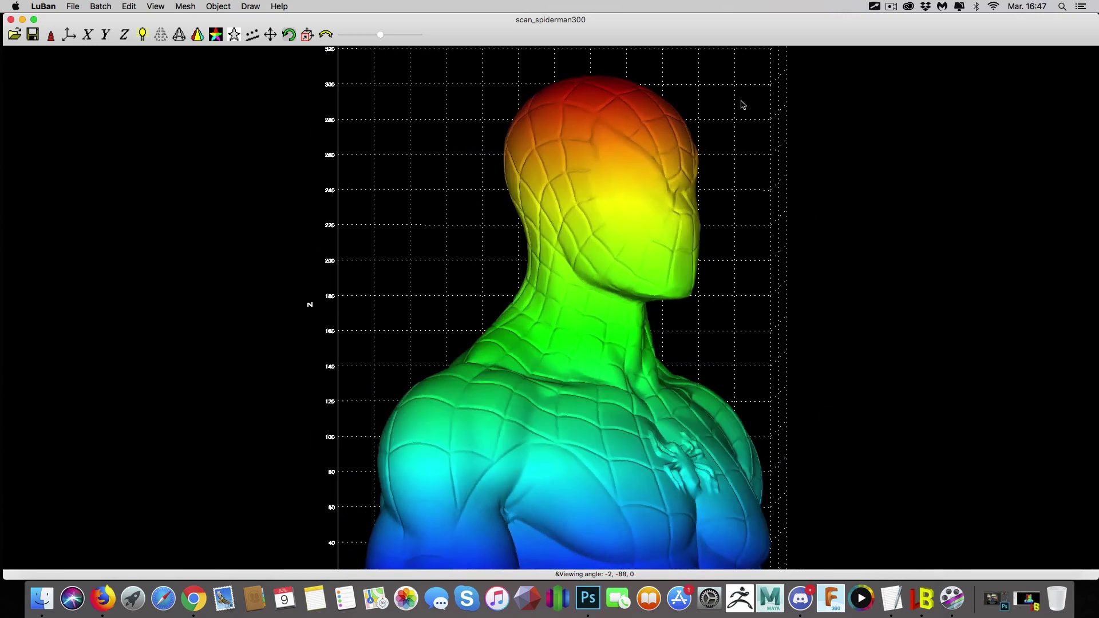
pyautogui.moveTo(765, 110); pyautogui.dragTo(605, 123)
pyautogui.scroll(-3, 761, 213)
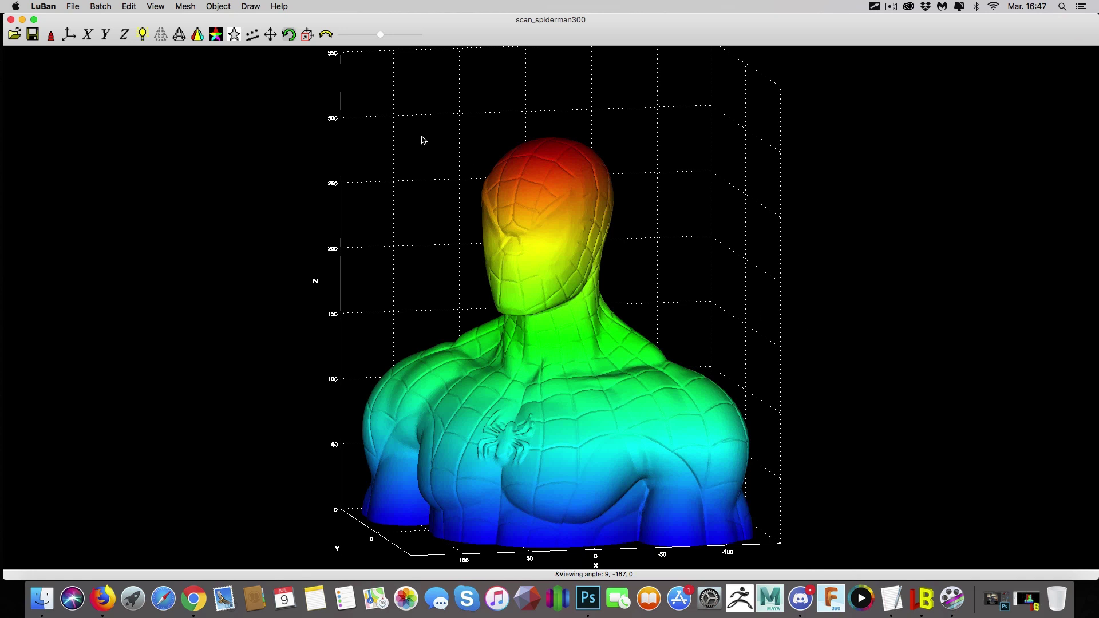
pyautogui.click(192, 8)
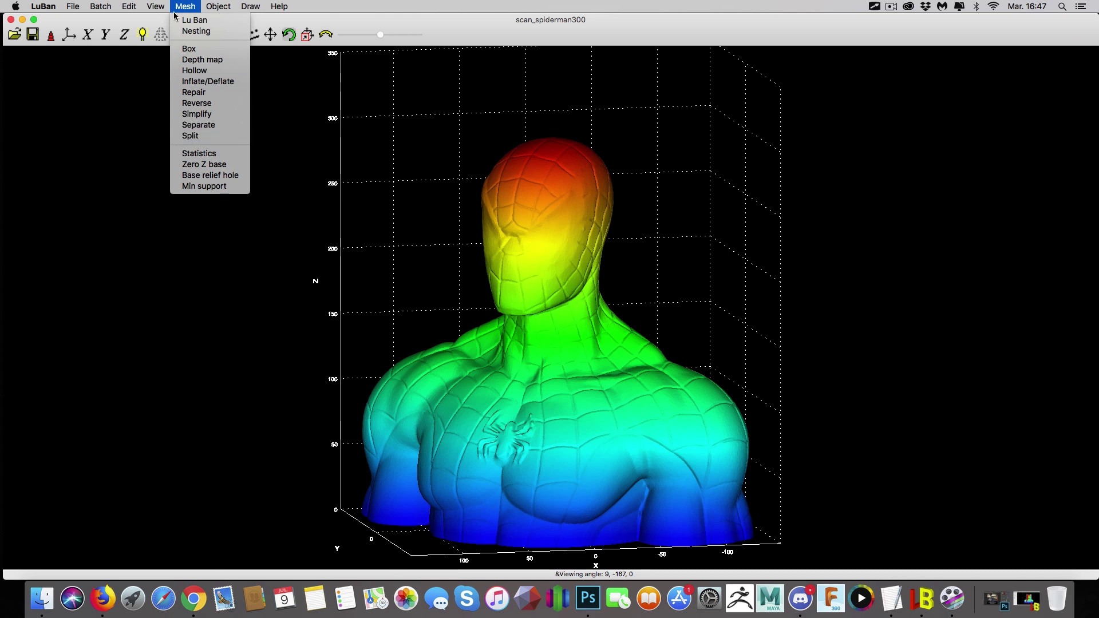
pyautogui.click(192, 136)
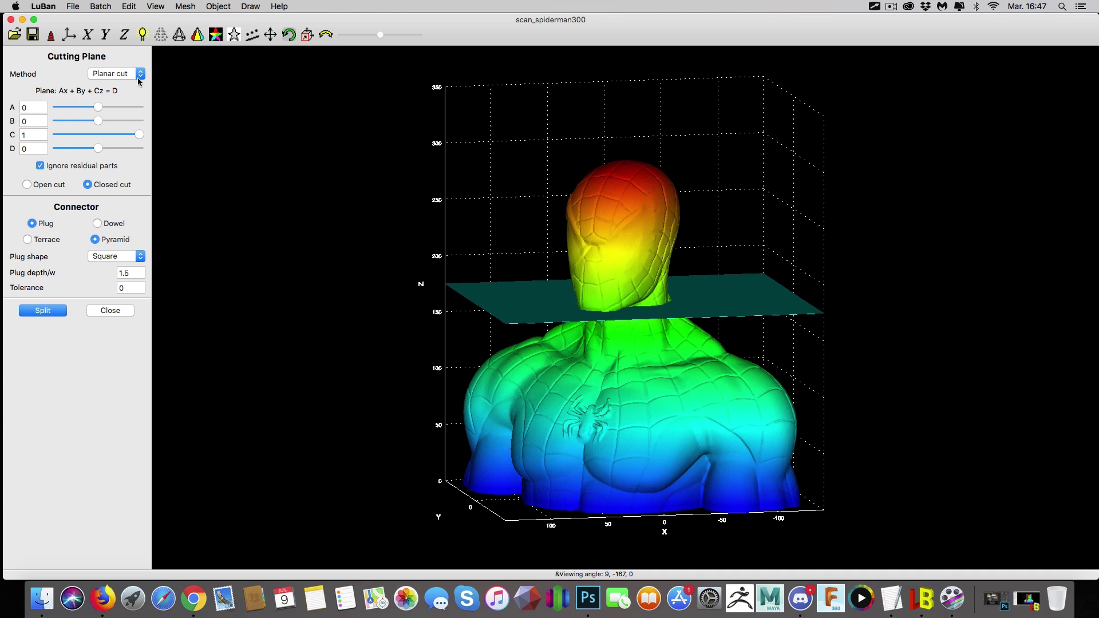
pyautogui.click(132, 76)
pyautogui.click(110, 93)
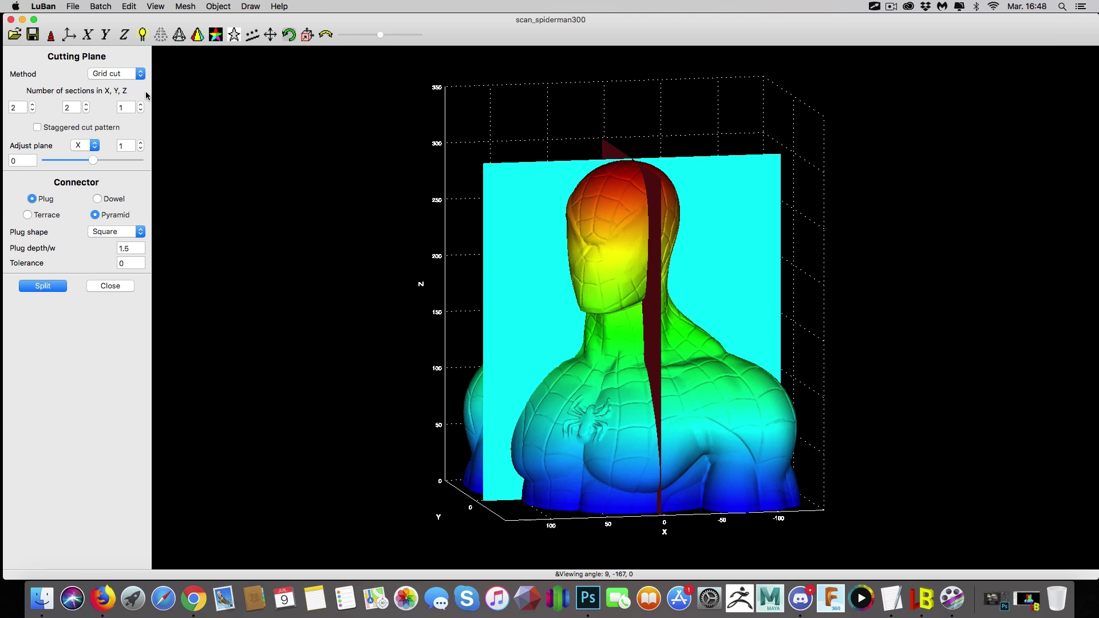
# Set the grid cut to 1 section in X, 1 in Y and 4 in Z
pyautogui.moveTo(326, 179); pyautogui.dragTo(473, 198)
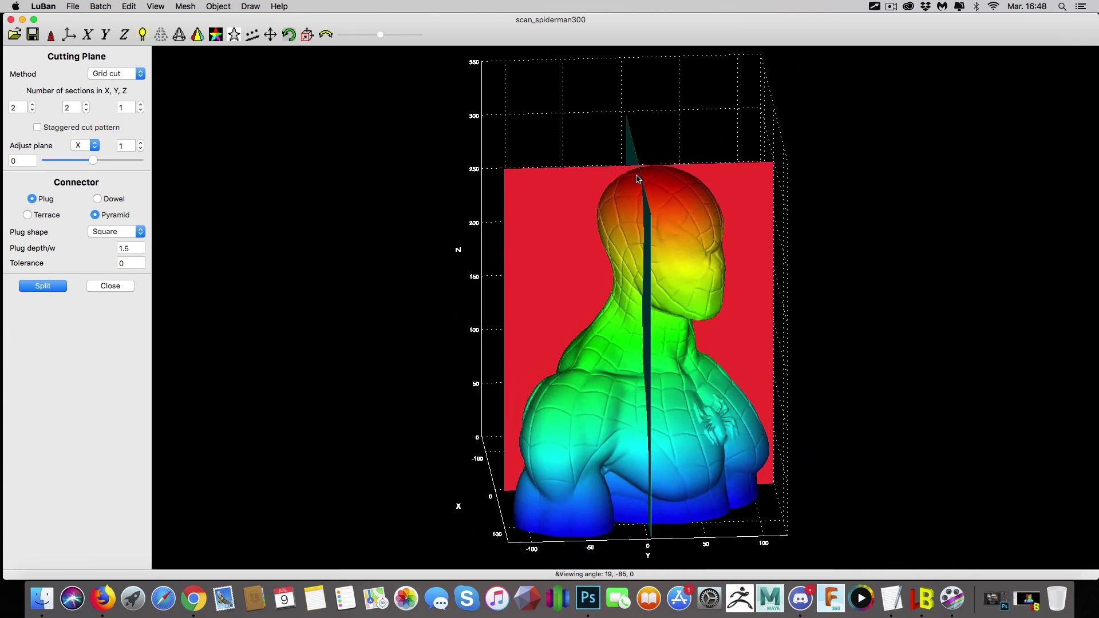
pyautogui.click(86, 110)
pyautogui.click(33, 111)
pyautogui.moveTo(339, 178); pyautogui.dragTo(208, 201)
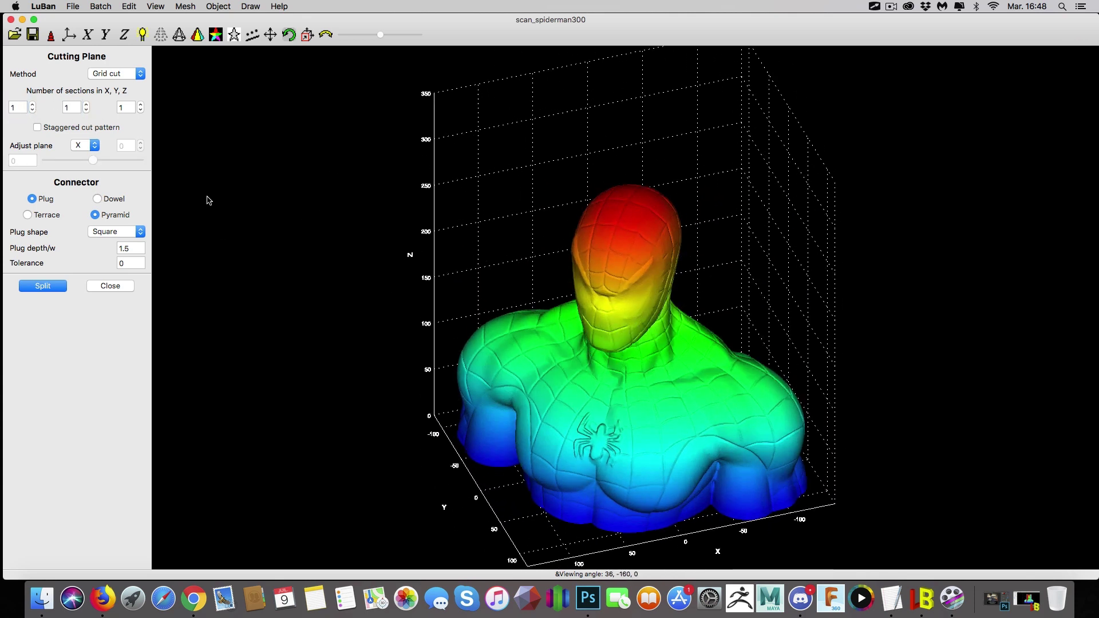
pyautogui.click(142, 105)
pyautogui.click(142, 105)
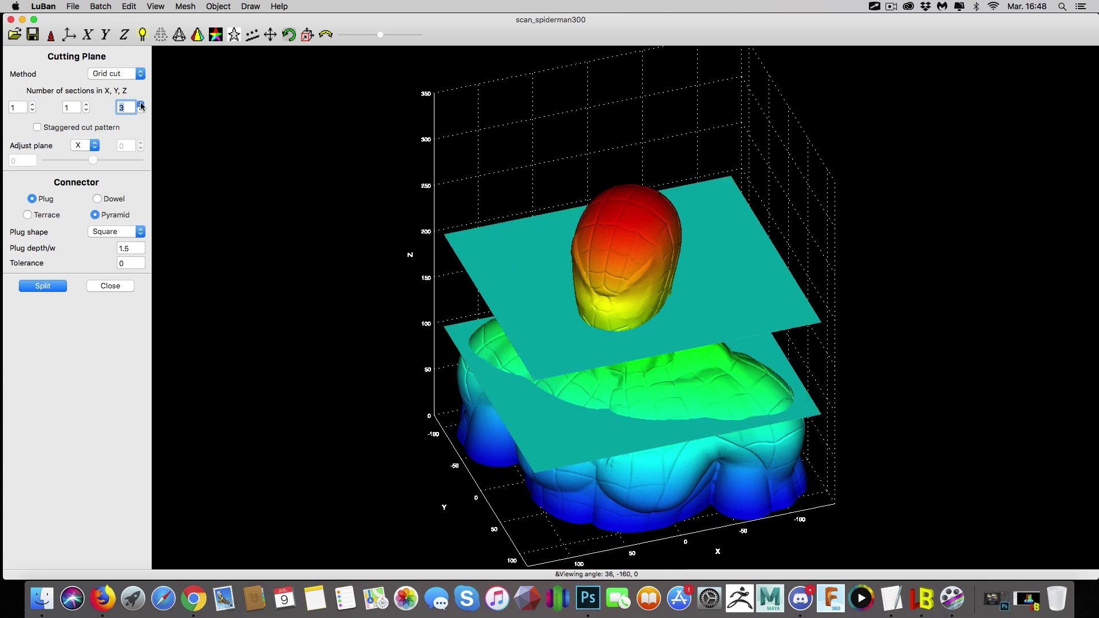
pyautogui.click(141, 105)
pyautogui.moveTo(297, 216); pyautogui.dragTo(297, 155)
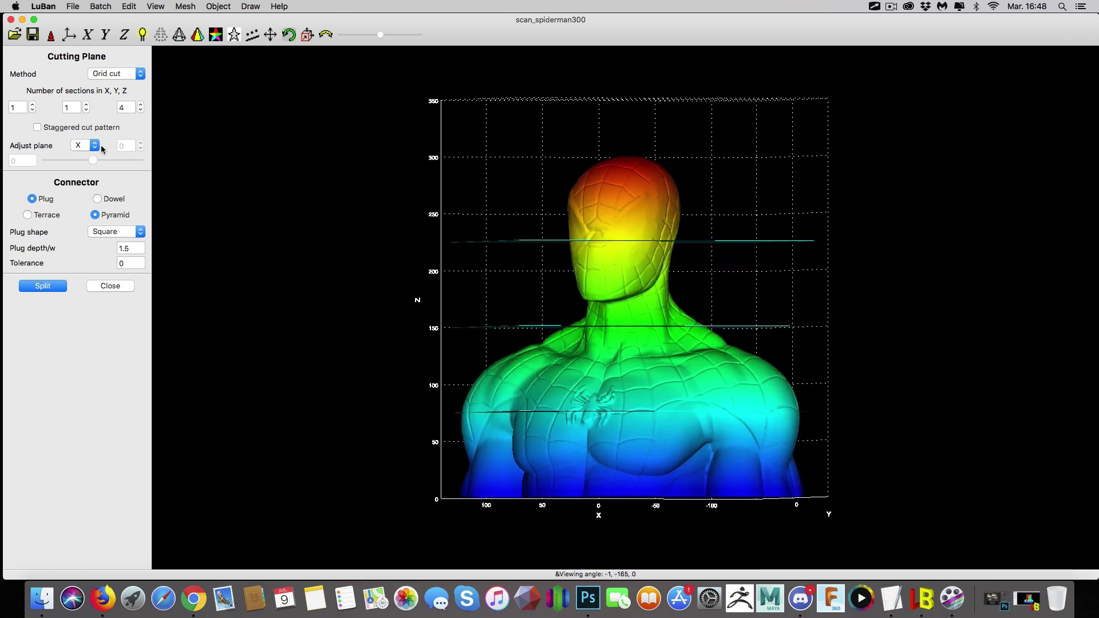
# Circle the section counts and the plane adjustment settings with the screen annotation pen, and mark the spacing between the cutting planes
pyautogui.hotkey('alt', 'Tab')
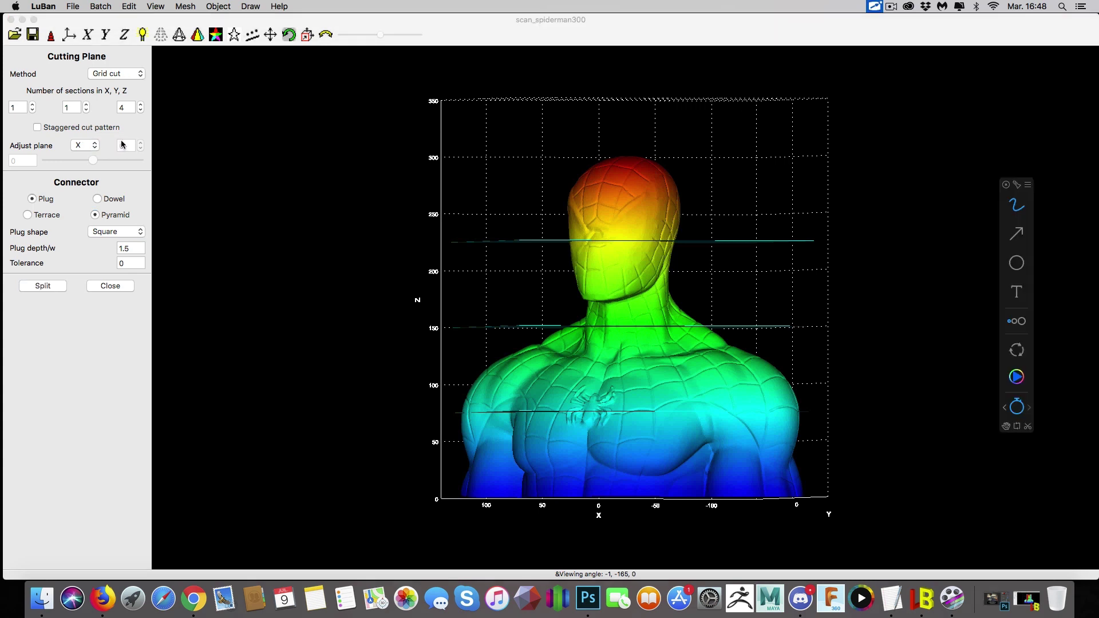
pyautogui.moveTo(157, 95)
pyautogui.mouseDown()
pyautogui.moveTo(7, 94)
pyautogui.moveTo(12, 118)
pyautogui.moveTo(92, 123)
pyautogui.moveTo(163, 114)
pyautogui.moveTo(159, 102)
pyautogui.mouseUp()
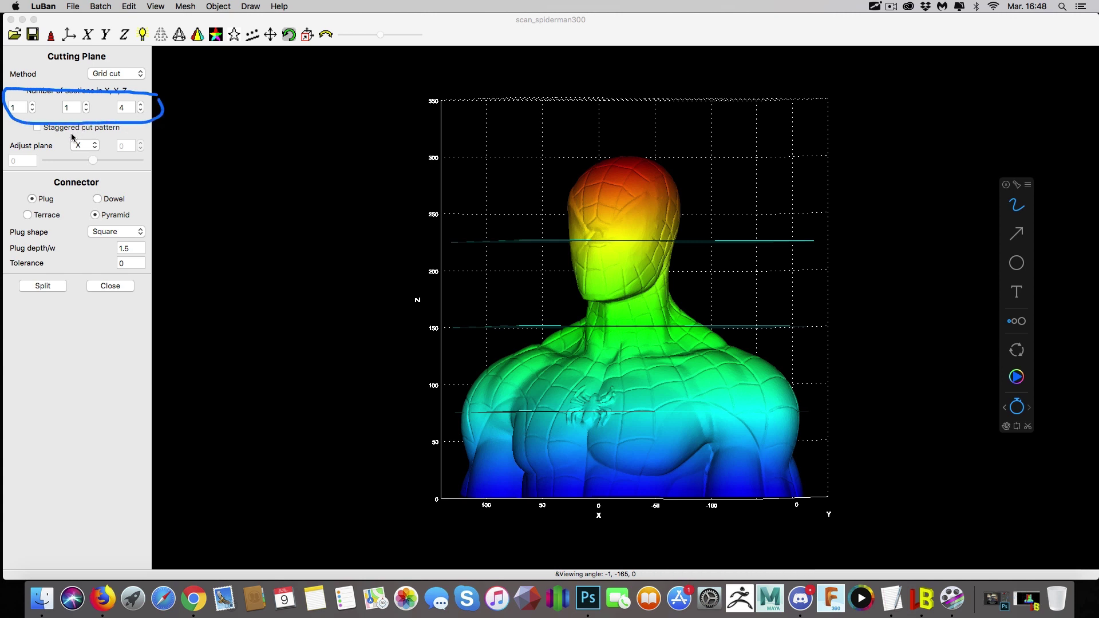
pyautogui.moveTo(150, 133)
pyautogui.mouseDown()
pyautogui.moveTo(17, 133)
pyautogui.moveTo(4, 161)
pyautogui.moveTo(135, 179)
pyautogui.moveTo(169, 143)
pyautogui.moveTo(157, 140)
pyautogui.mouseUp()
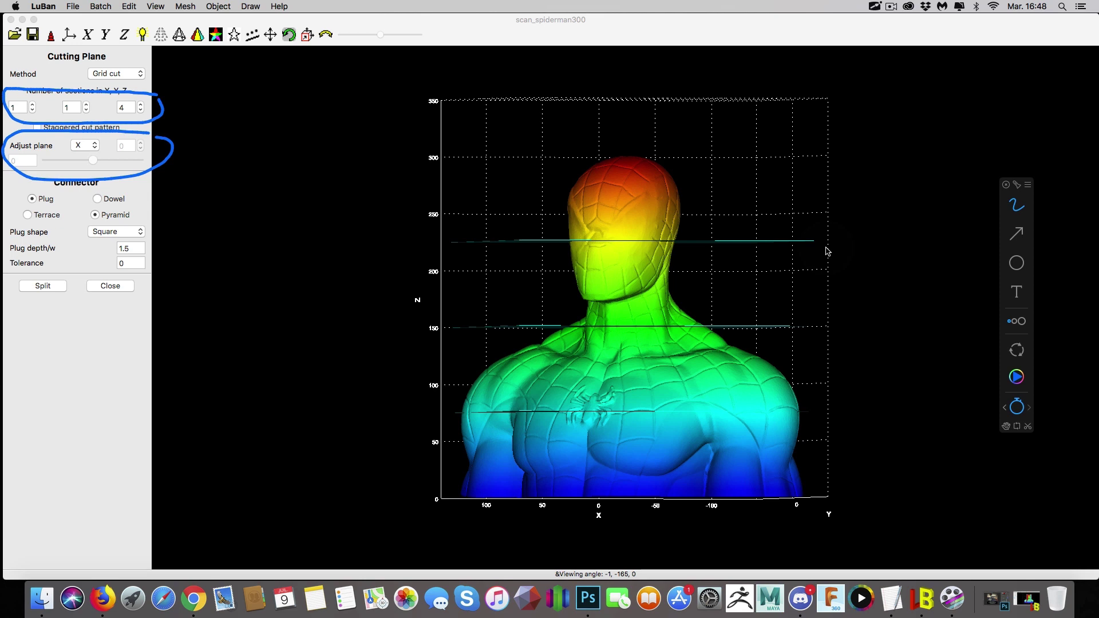
pyautogui.moveTo(827, 247); pyautogui.dragTo(826, 322)
pyautogui.moveTo(824, 339); pyautogui.dragTo(825, 408)
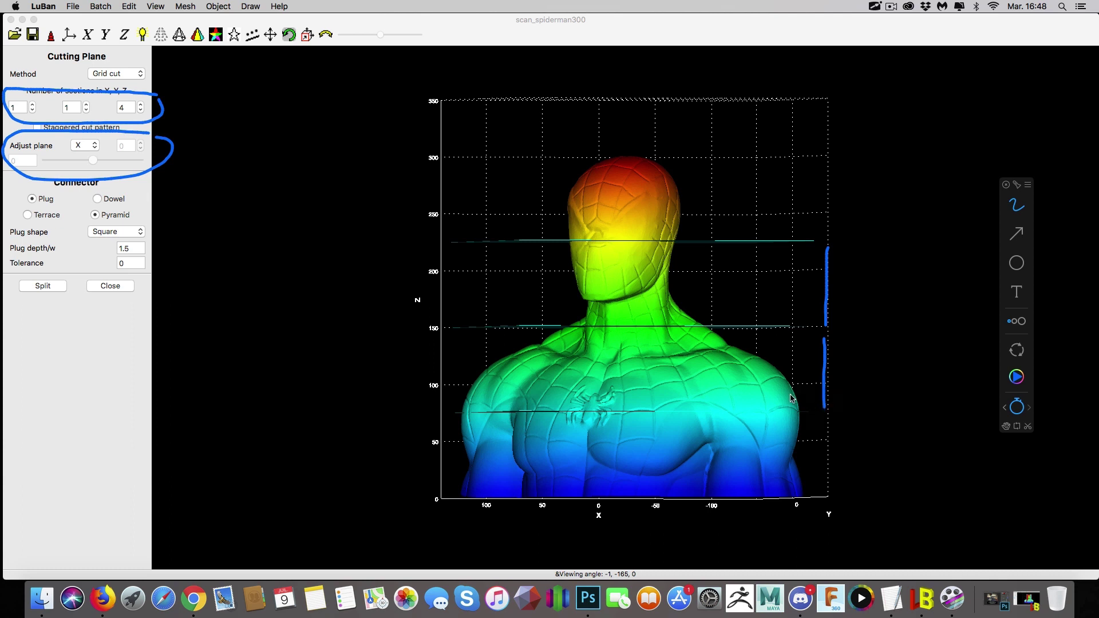
pyautogui.click(822, 344)
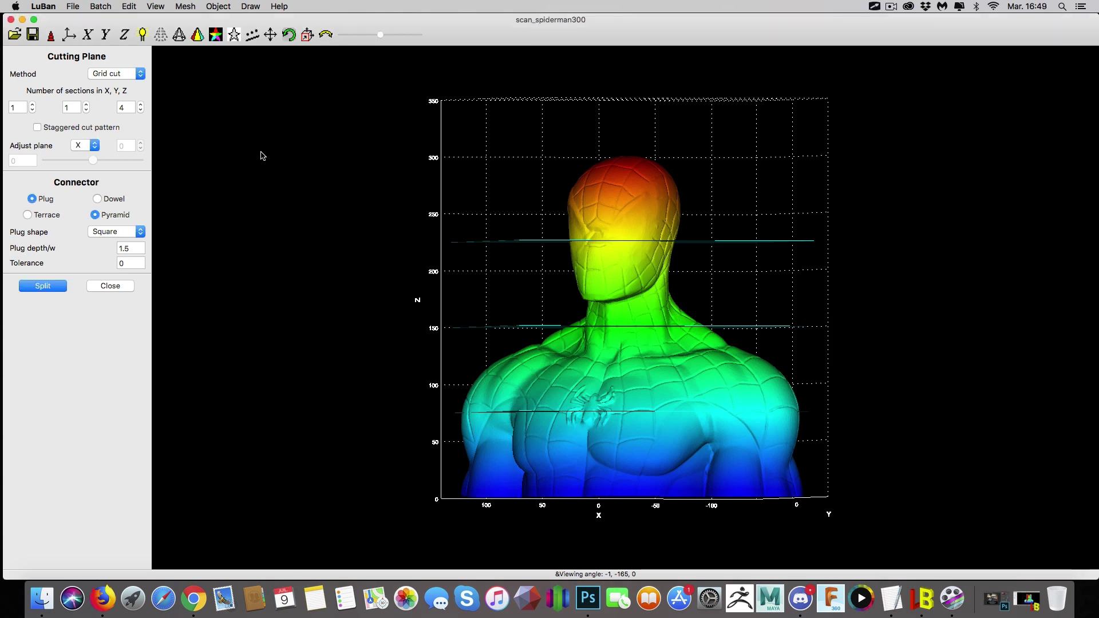
pyautogui.hotkey('alt', 'Tab')
pyautogui.moveTo(22, 179)
pyautogui.mouseDown()
pyautogui.moveTo(127, 197)
pyautogui.moveTo(156, 260)
pyautogui.moveTo(80, 304)
pyautogui.moveTo(34, 299)
pyautogui.moveTo(18, 183)
pyautogui.mouseUp()
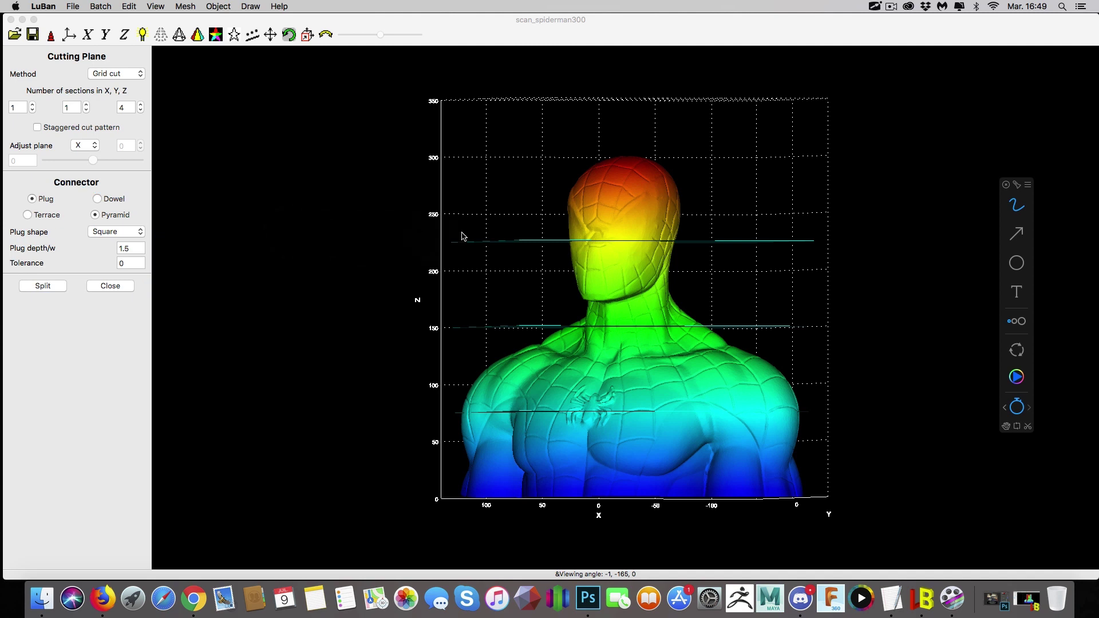
pyautogui.moveTo(530, 178); pyautogui.dragTo(564, 198)
pyautogui.click(564, 202)
# Try a grid of 4 sections in X, 3 in Y and 4 in Z on the bust
pyautogui.moveTo(430, 201); pyautogui.dragTo(423, 229)
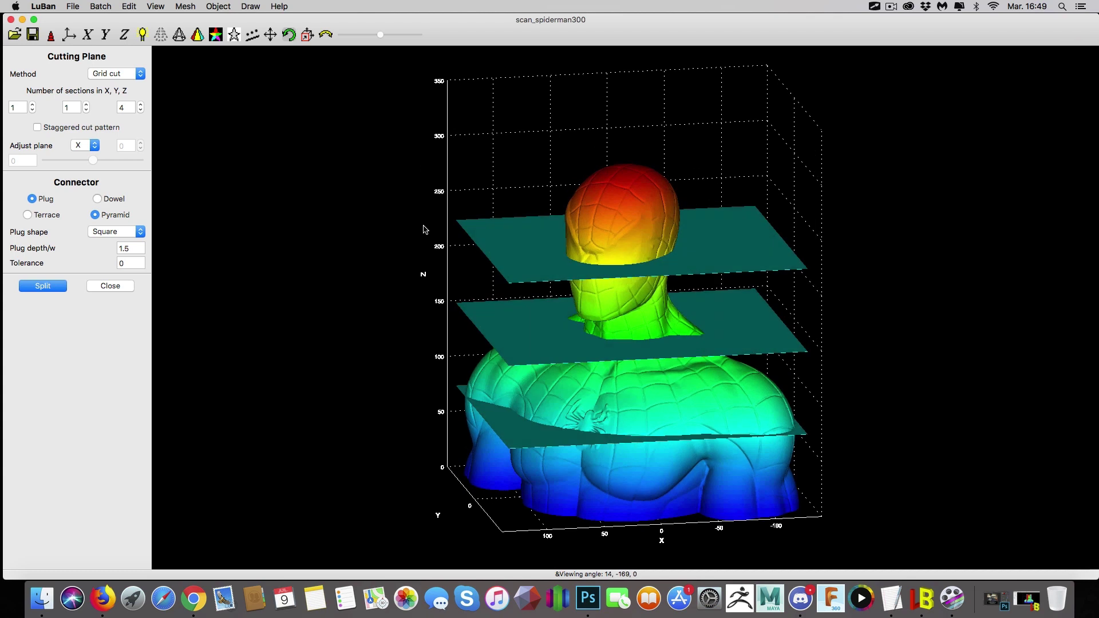
pyautogui.click(141, 105)
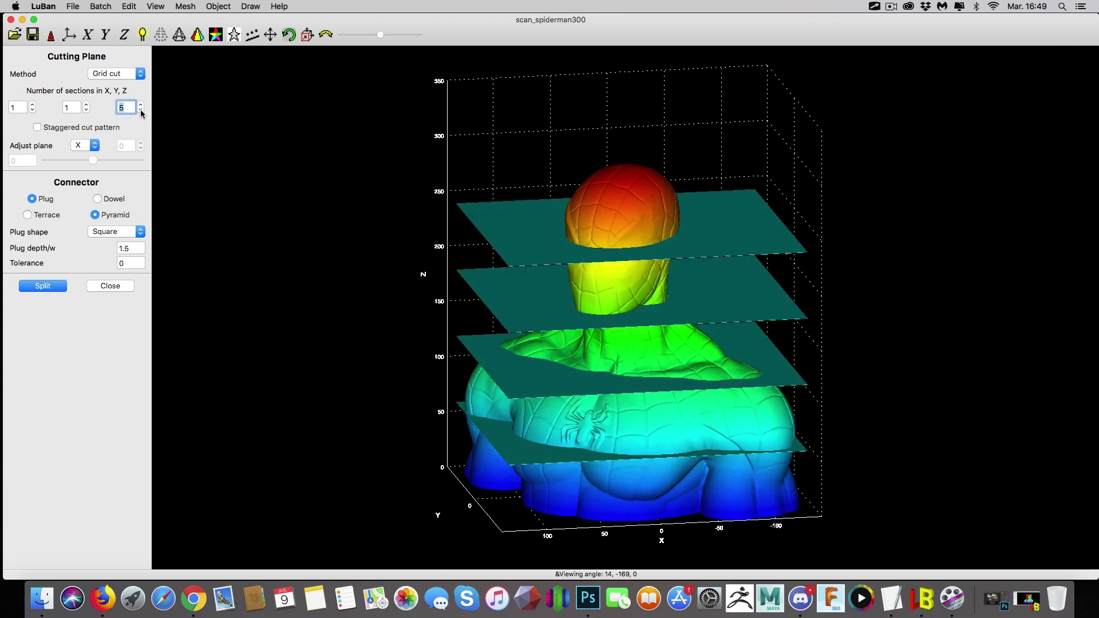
pyautogui.click(141, 111)
pyautogui.click(87, 105)
pyautogui.click(88, 105)
pyautogui.moveTo(172, 135); pyautogui.dragTo(406, 198)
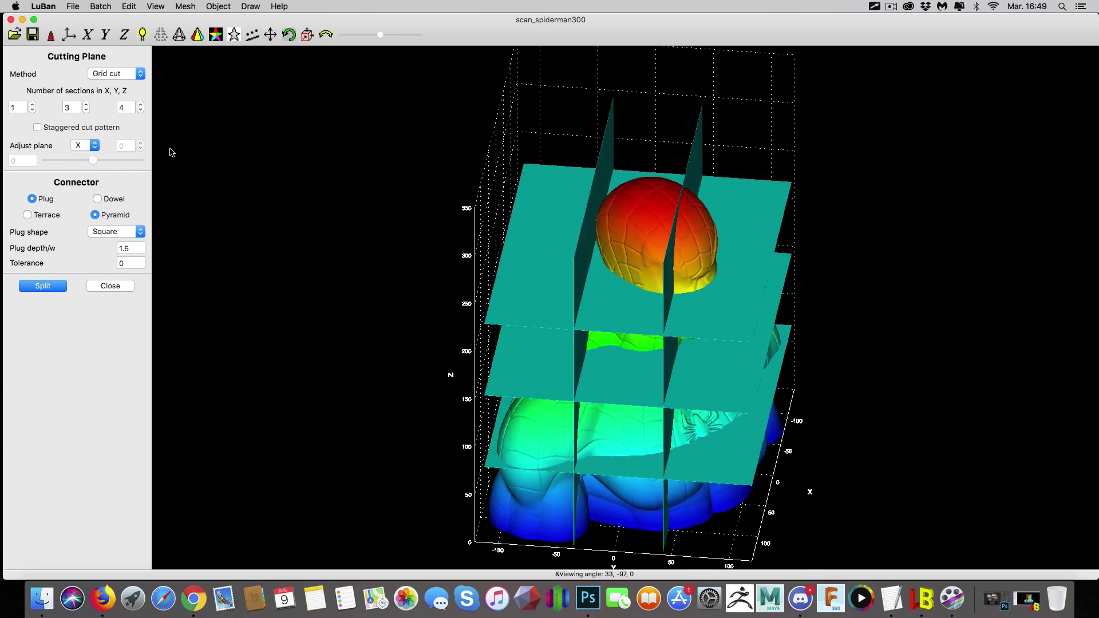
pyautogui.click(33, 105)
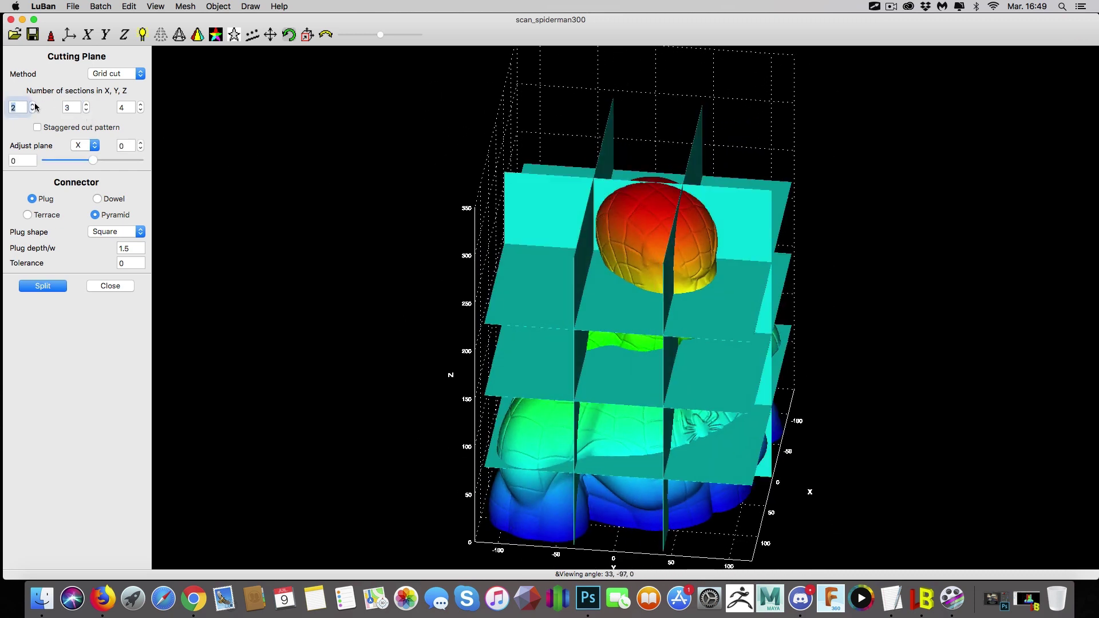
pyautogui.click(33, 105)
pyautogui.click(33, 104)
pyautogui.moveTo(321, 166); pyautogui.dragTo(147, 126)
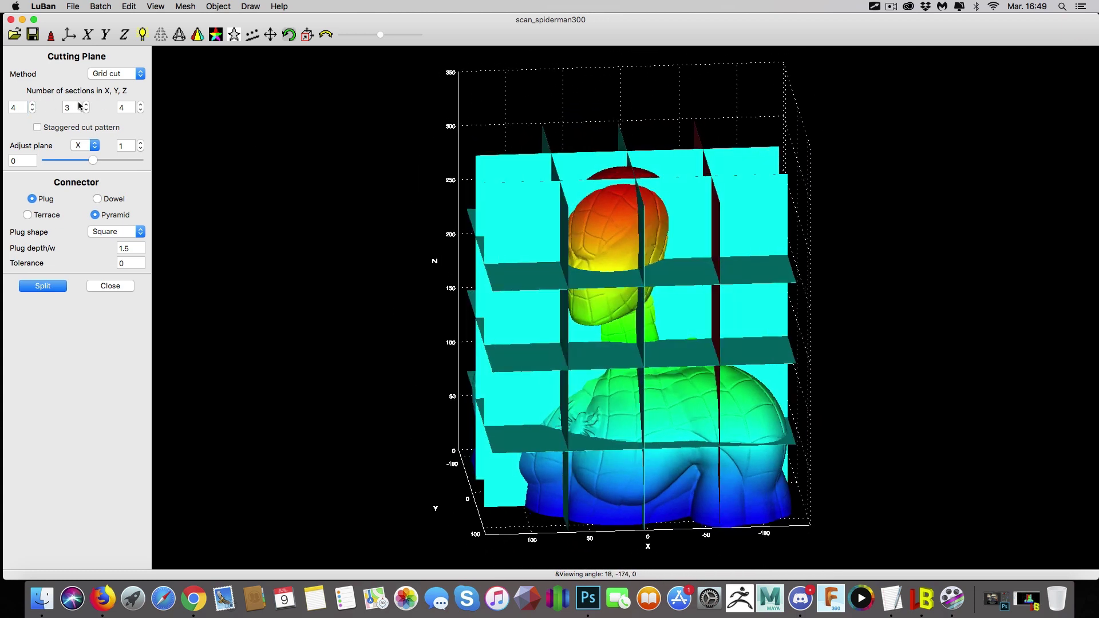
# Reduce the grid to 1 section in X, 1 in Y and 3 in Z
pyautogui.click(32, 111)
pyautogui.click(33, 110)
pyautogui.click(32, 110)
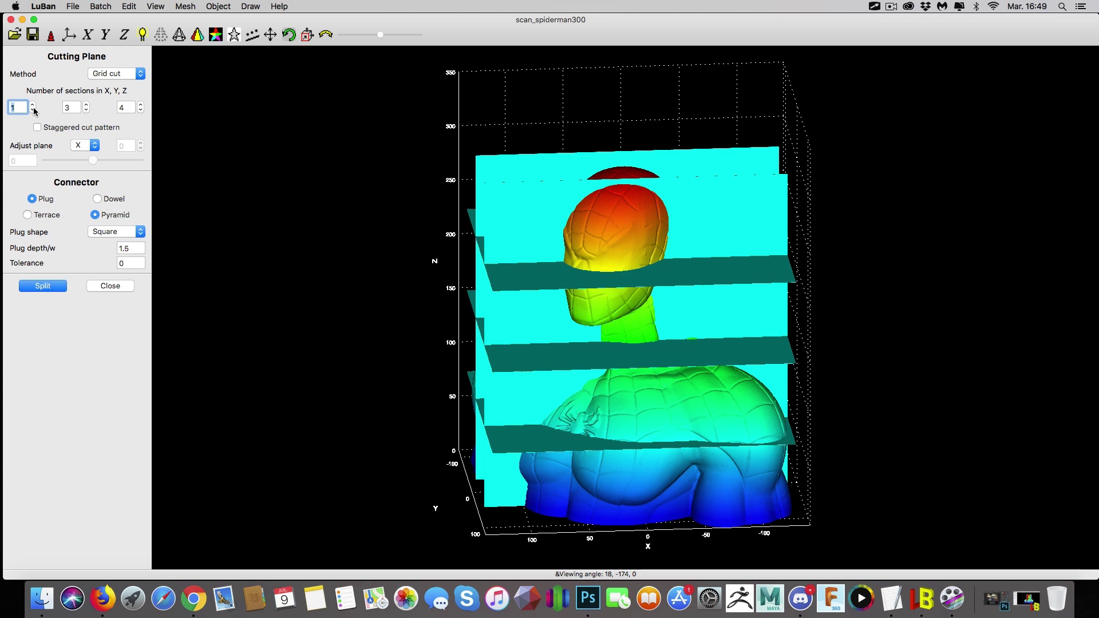
pyautogui.click(86, 110)
pyautogui.click(86, 111)
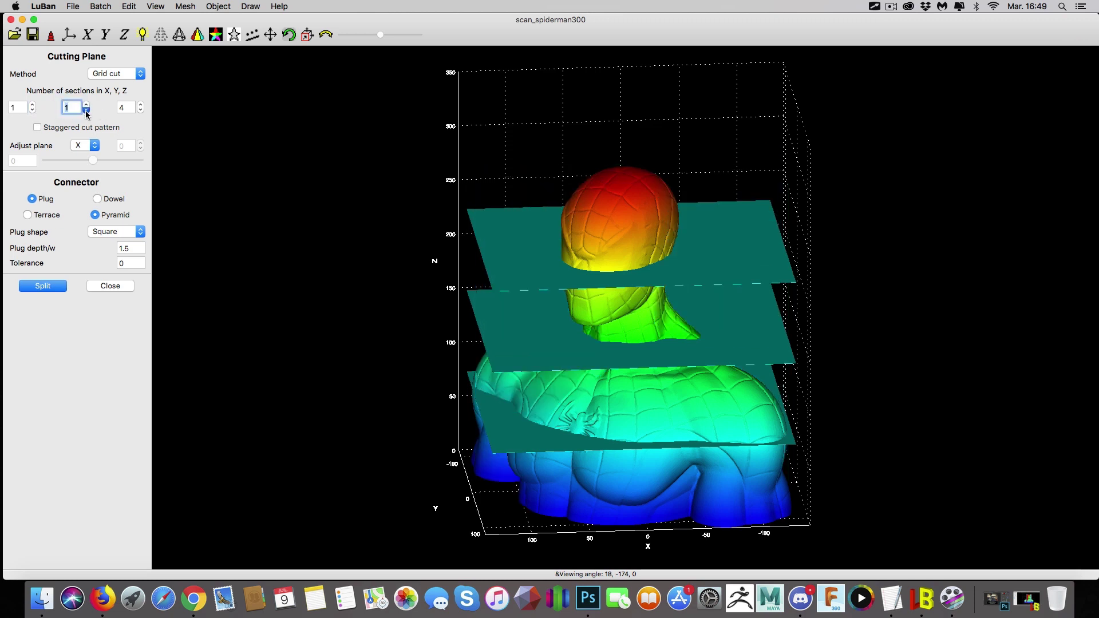
pyautogui.click(141, 111)
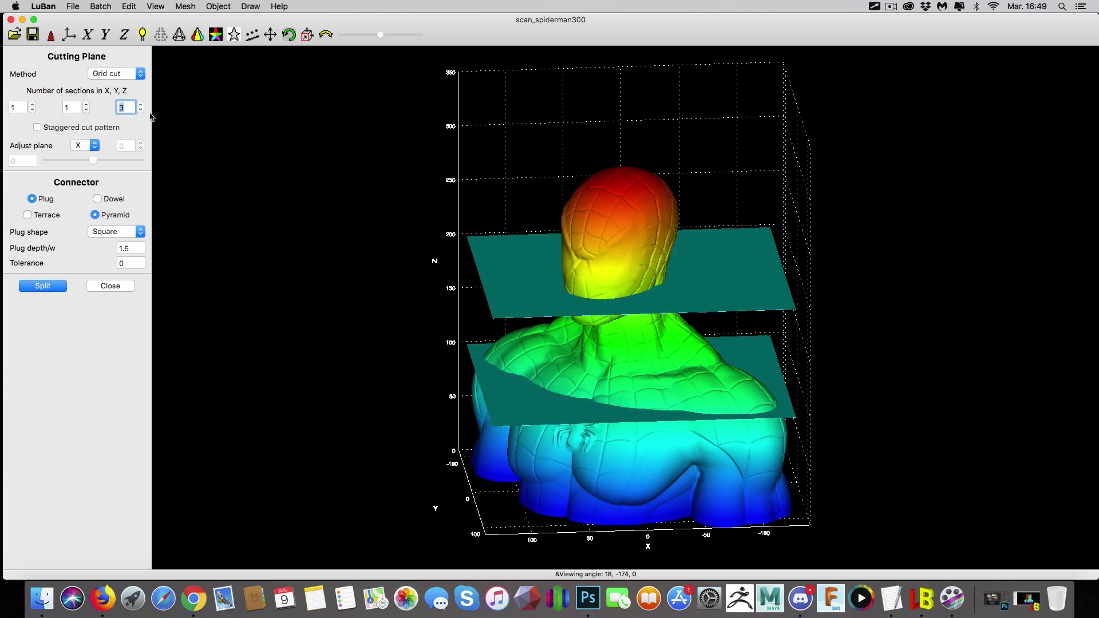
# Choose Z as the axis for plane adjustment and set the number of Z sections to 4
pyautogui.click(94, 147)
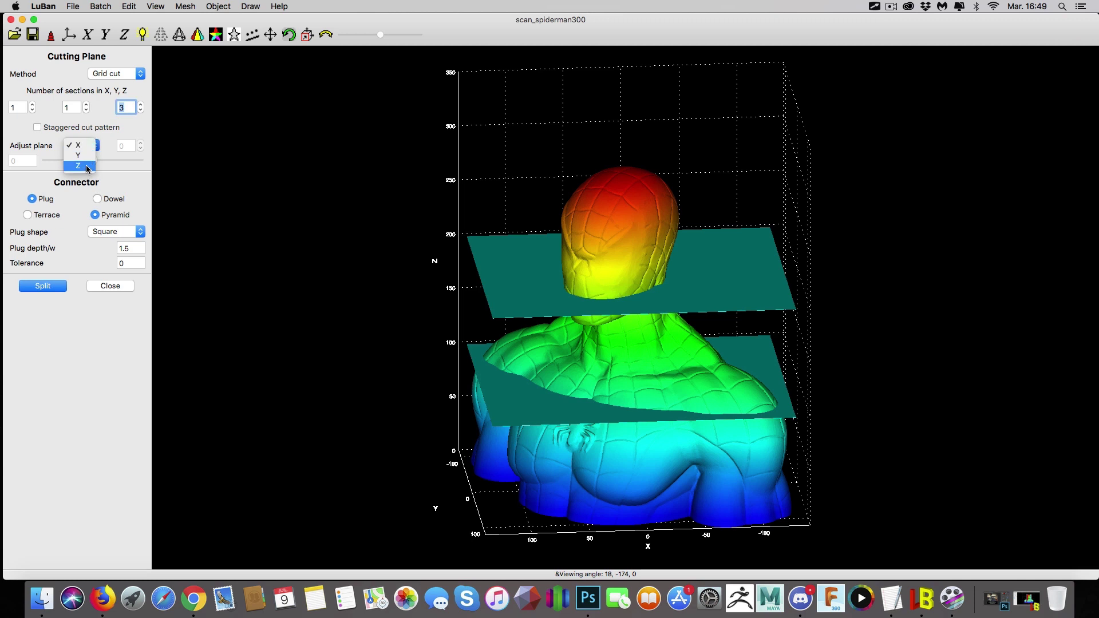
pyautogui.moveTo(269, 202); pyautogui.dragTo(297, 192)
pyautogui.click(141, 104)
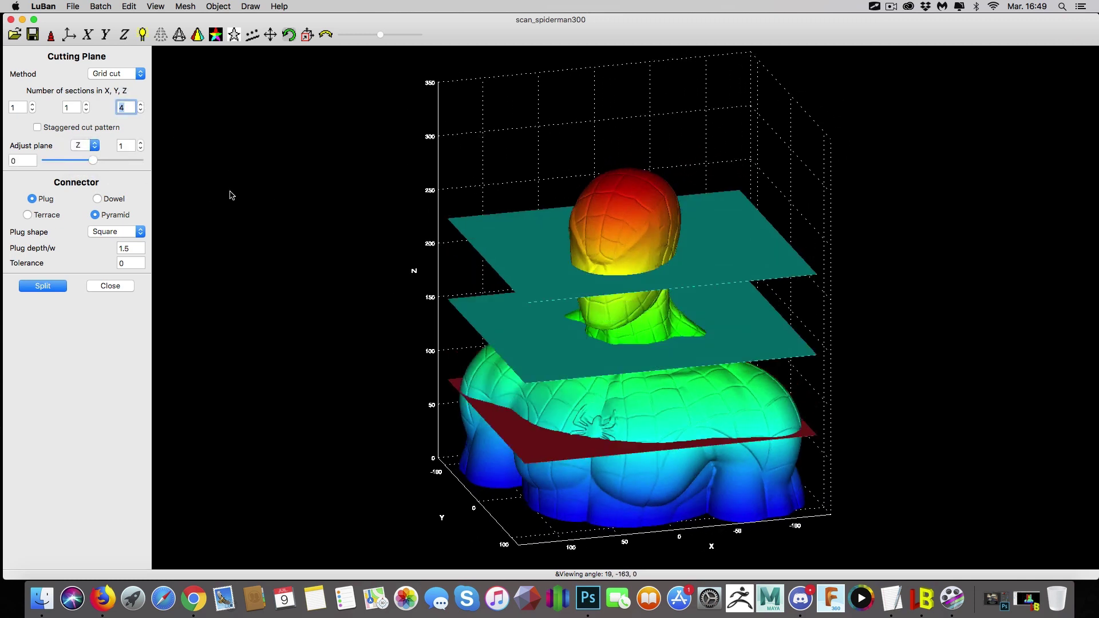
pyautogui.click(96, 147)
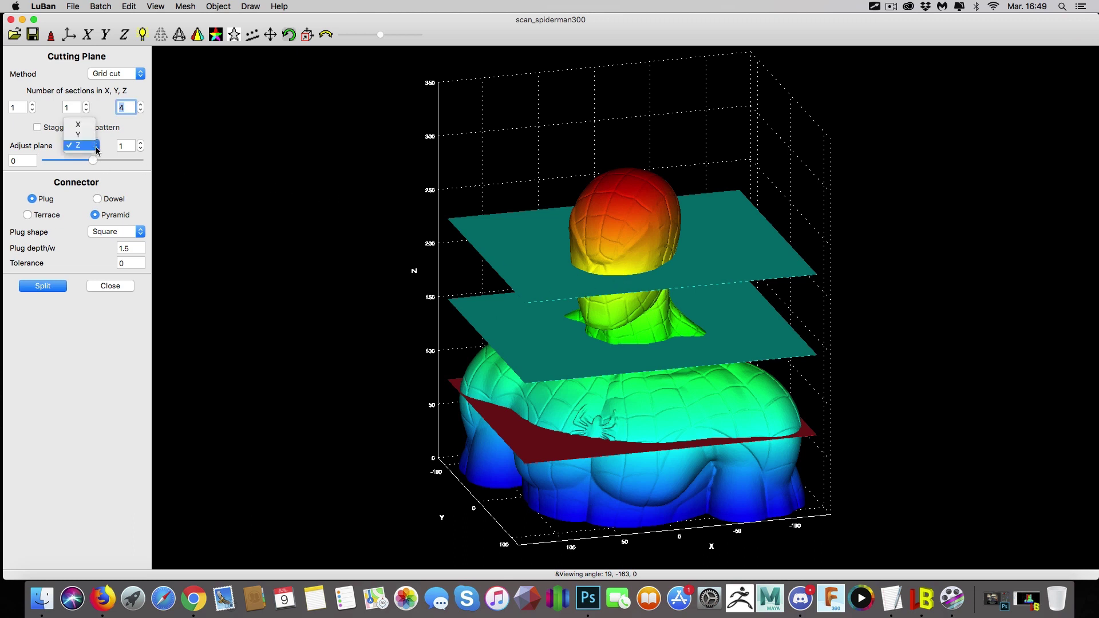
pyautogui.click(89, 145)
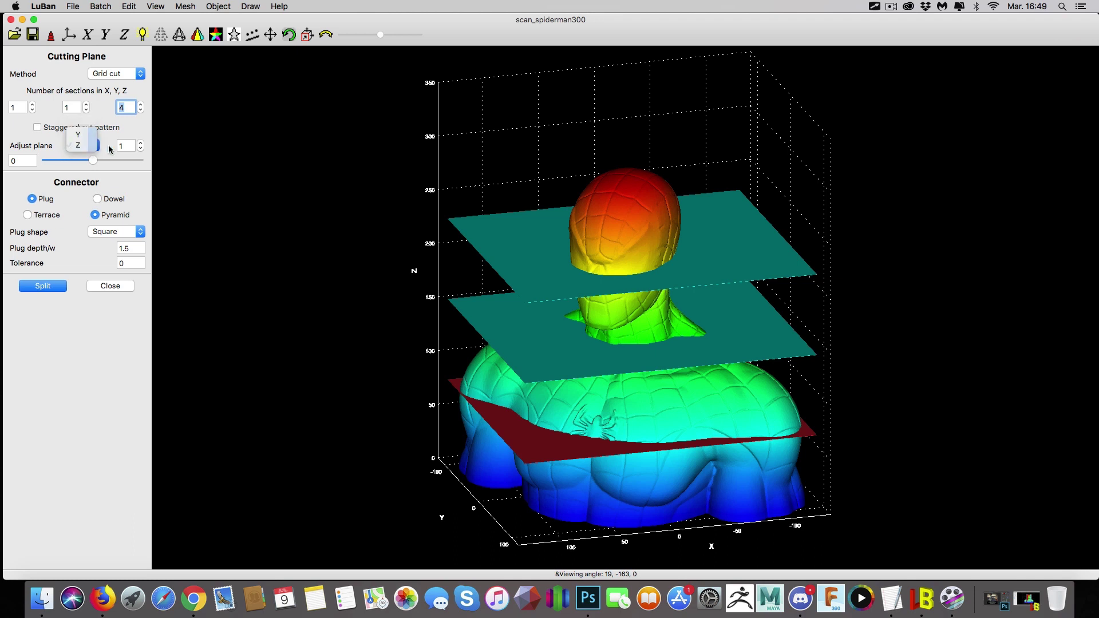
# Step the Z plane selection through planes 2 and 3 and return it to plane 1
pyautogui.click(141, 143)
pyautogui.click(142, 144)
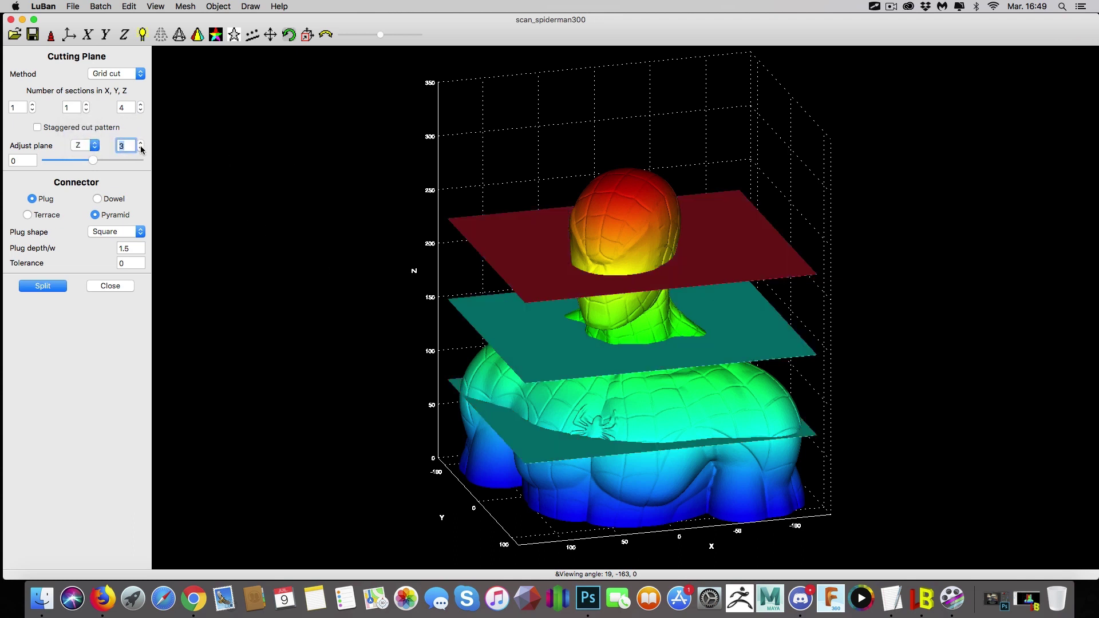
pyautogui.click(141, 150)
pyautogui.click(141, 150)
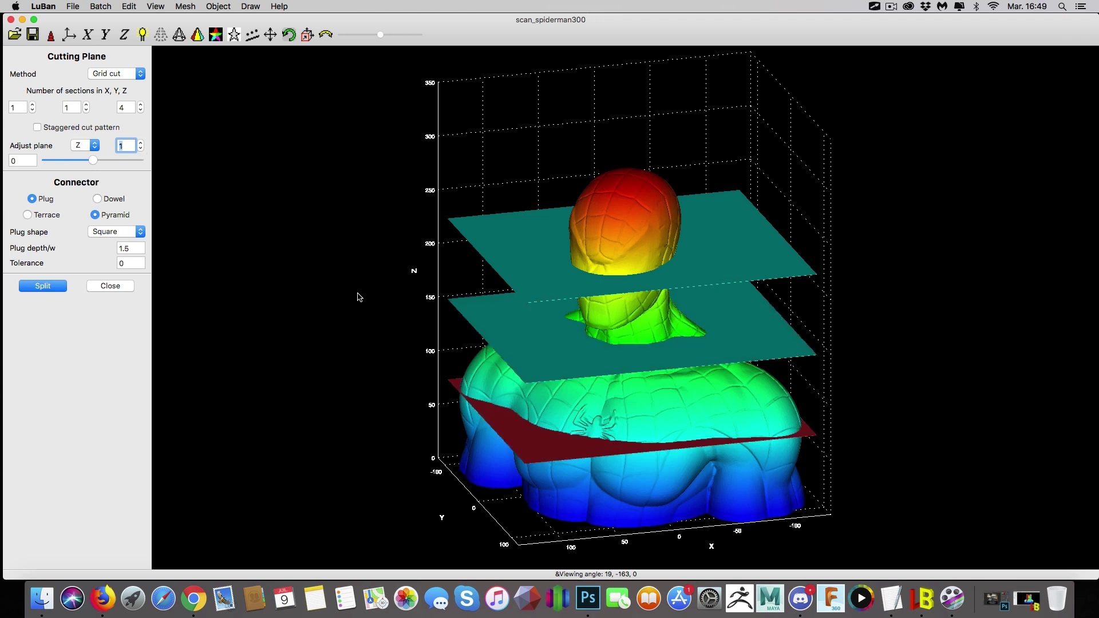
pyautogui.click(141, 145)
pyautogui.click(141, 145)
pyautogui.click(140, 150)
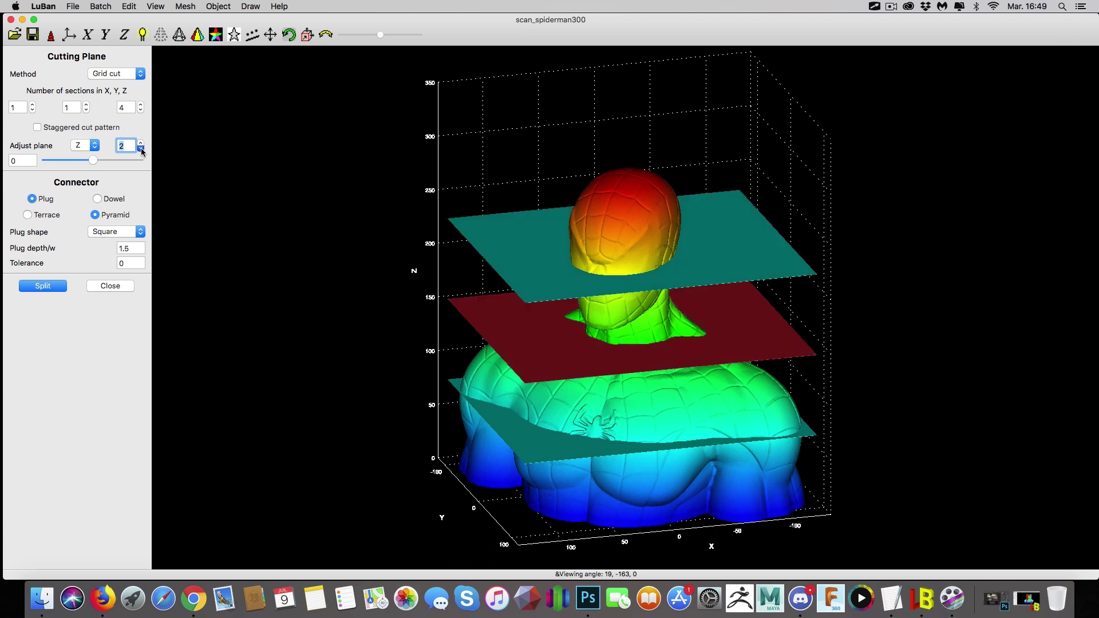
pyautogui.click(142, 150)
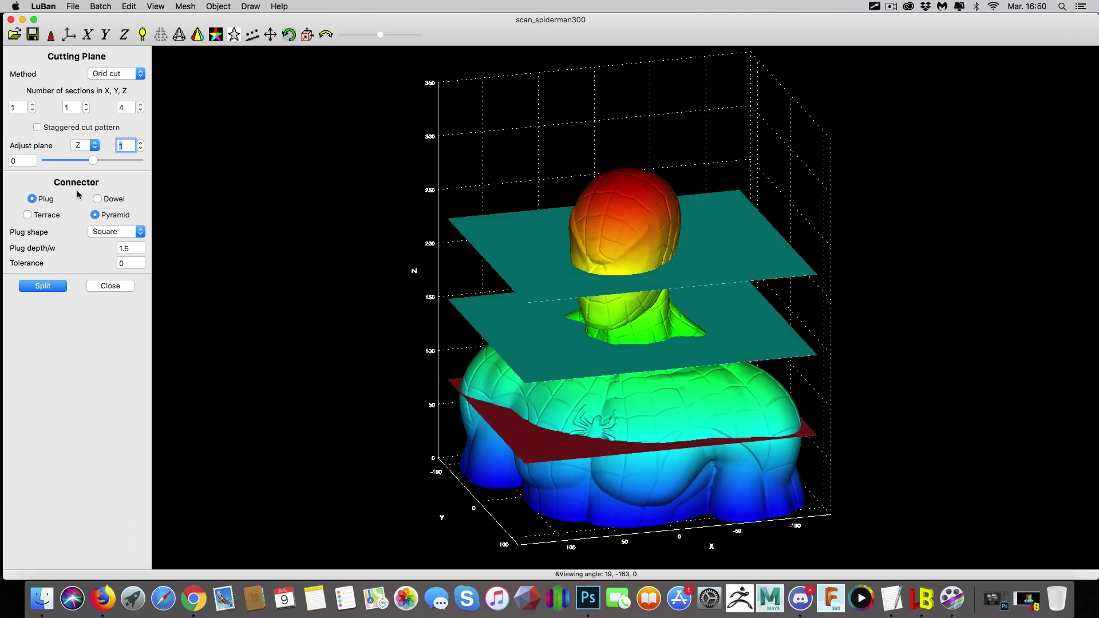
# Shift Z cutting plane 1 up to an offset of 0.5, and set its offset to -0.5
pyautogui.moveTo(93, 161); pyautogui.dragTo(179, 172)
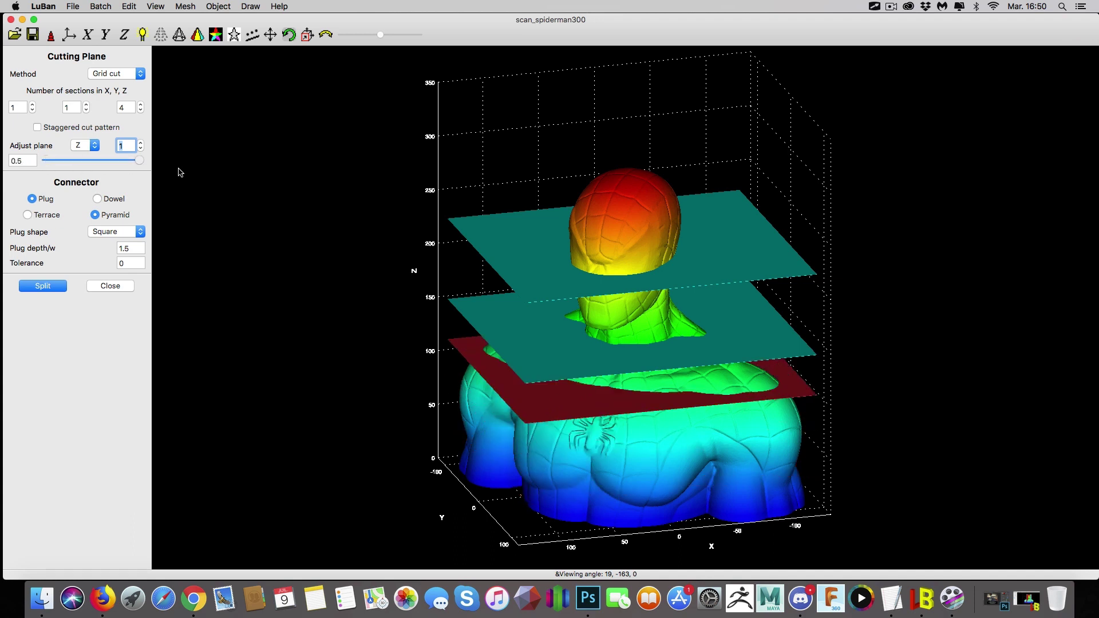
pyautogui.moveTo(167, 185); pyautogui.dragTo(43, 181)
pyautogui.moveTo(364, 284); pyautogui.dragTo(369, 252)
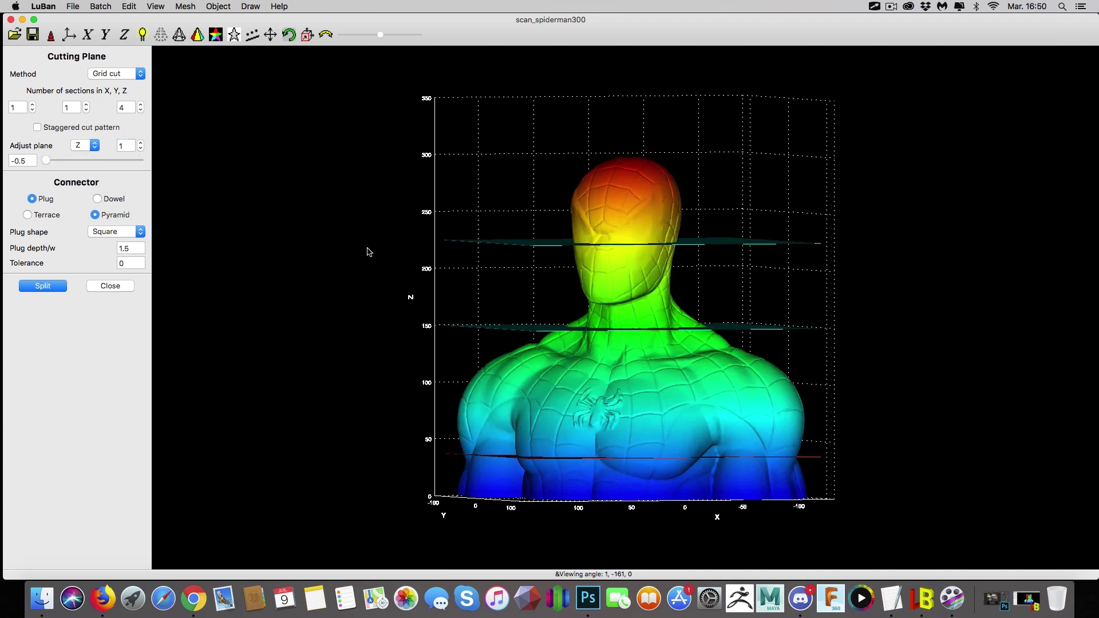
# Set Z cutting plane 2 to an offset of -0.04 and Z cutting plane 3 to an offset of 0.25
pyautogui.moveTo(216, 167); pyautogui.dragTo(222, 210)
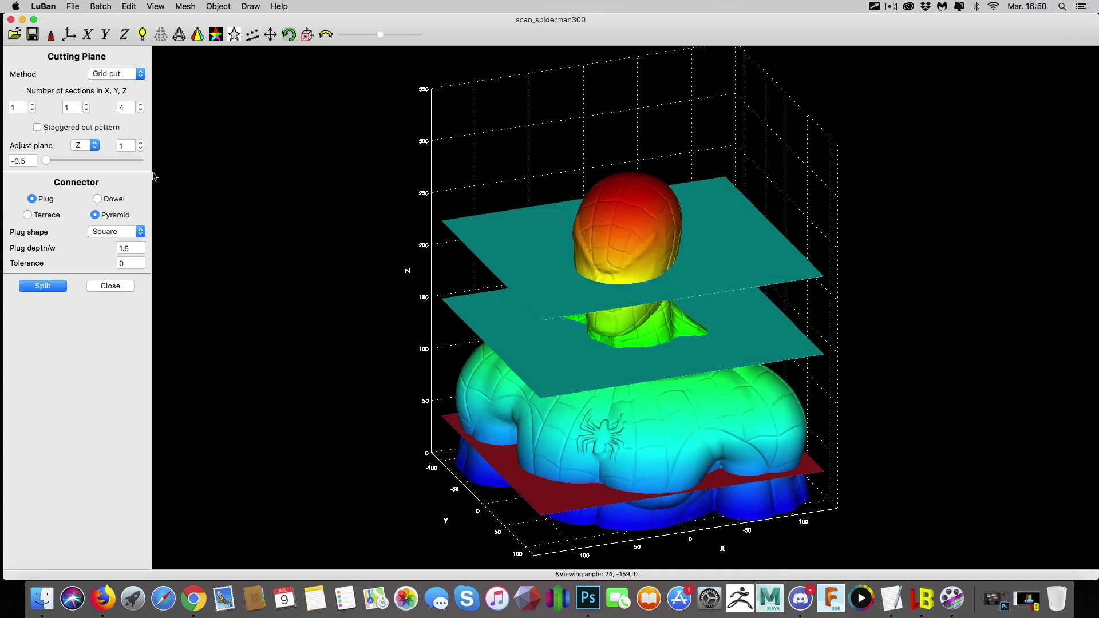
pyautogui.click(140, 143)
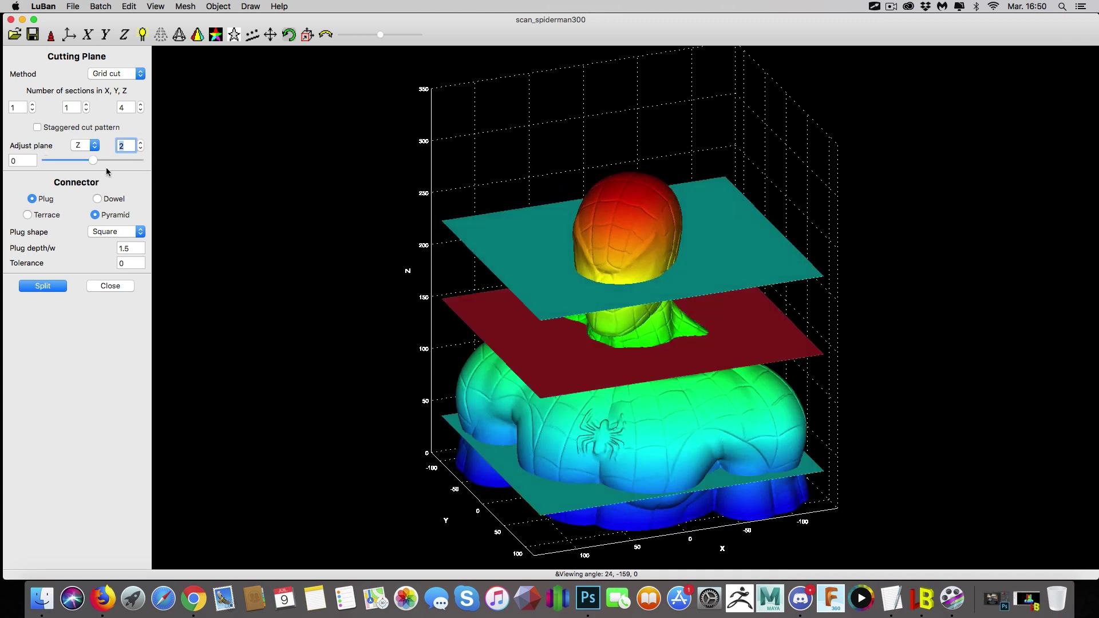
pyautogui.moveTo(95, 162); pyautogui.dragTo(43, 170)
pyautogui.moveTo(273, 229); pyautogui.dragTo(297, 199)
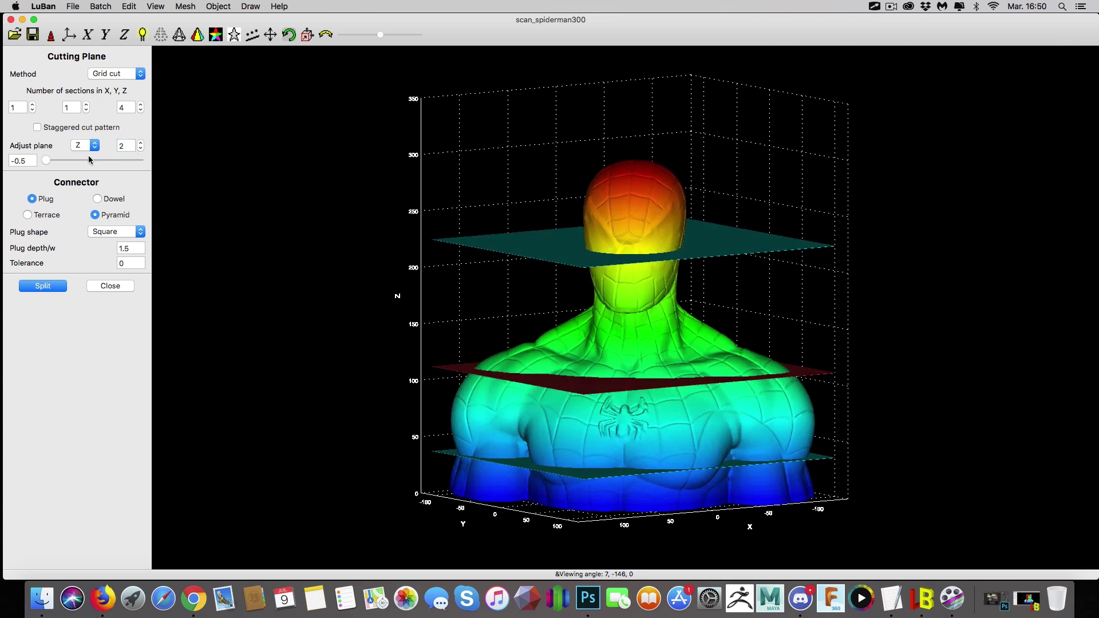
pyautogui.moveTo(50, 164); pyautogui.dragTo(93, 166)
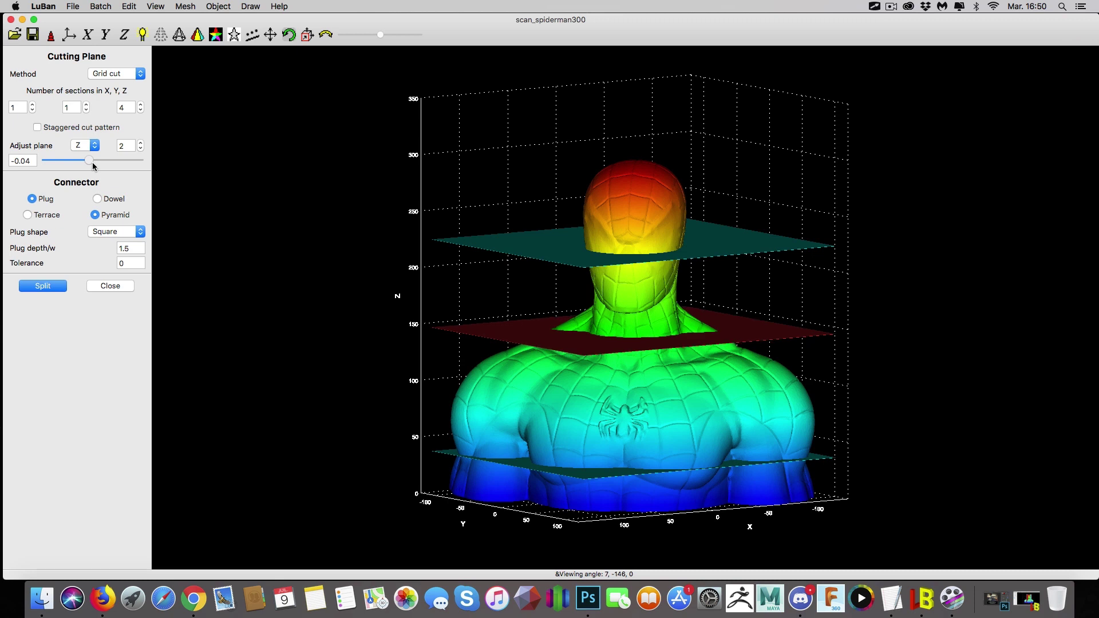
pyautogui.click(141, 144)
pyautogui.moveTo(96, 162); pyautogui.dragTo(117, 167)
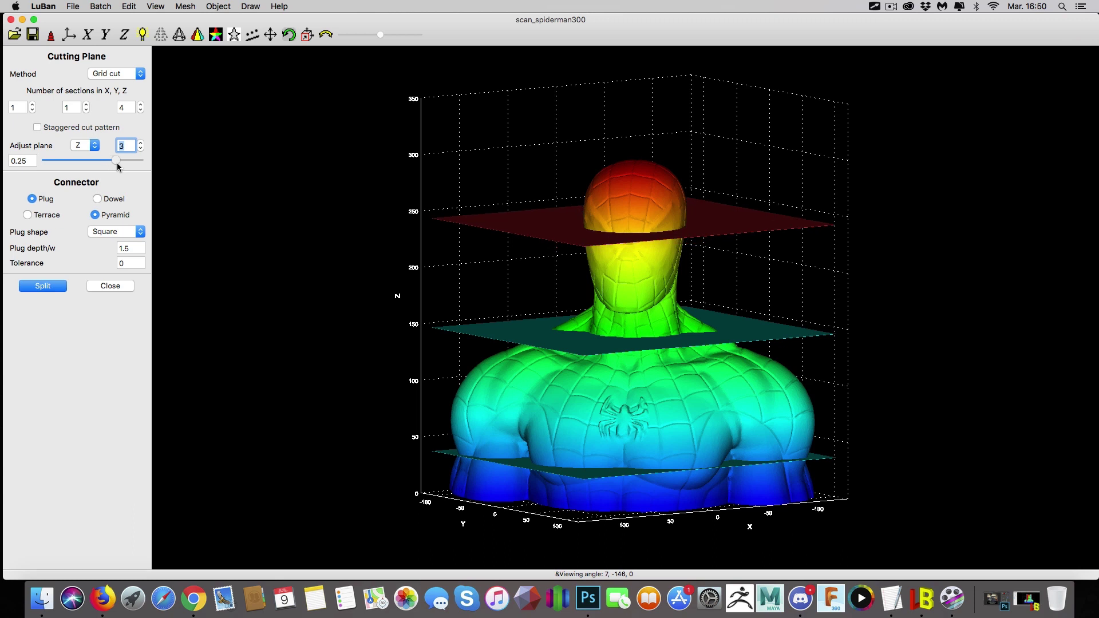
# Set the number of Y sections to 2 and check where the added plane crosses the bust
pyautogui.moveTo(304, 226); pyautogui.dragTo(247, 277)
pyautogui.click(87, 104)
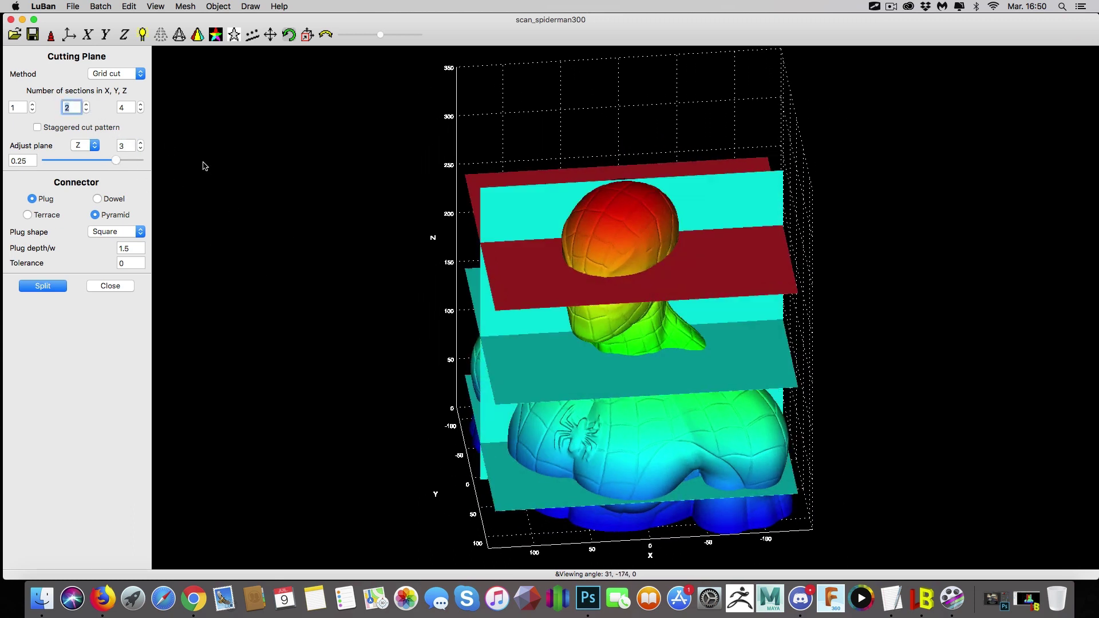
pyautogui.moveTo(309, 211); pyautogui.dragTo(445, 228)
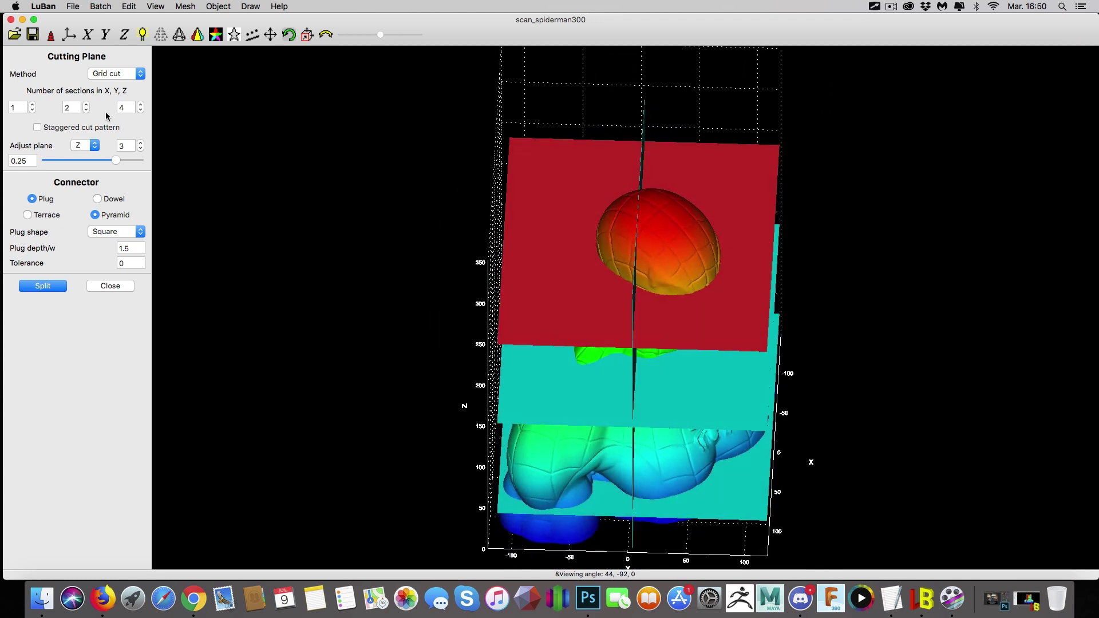
pyautogui.moveTo(315, 178); pyautogui.dragTo(312, 204)
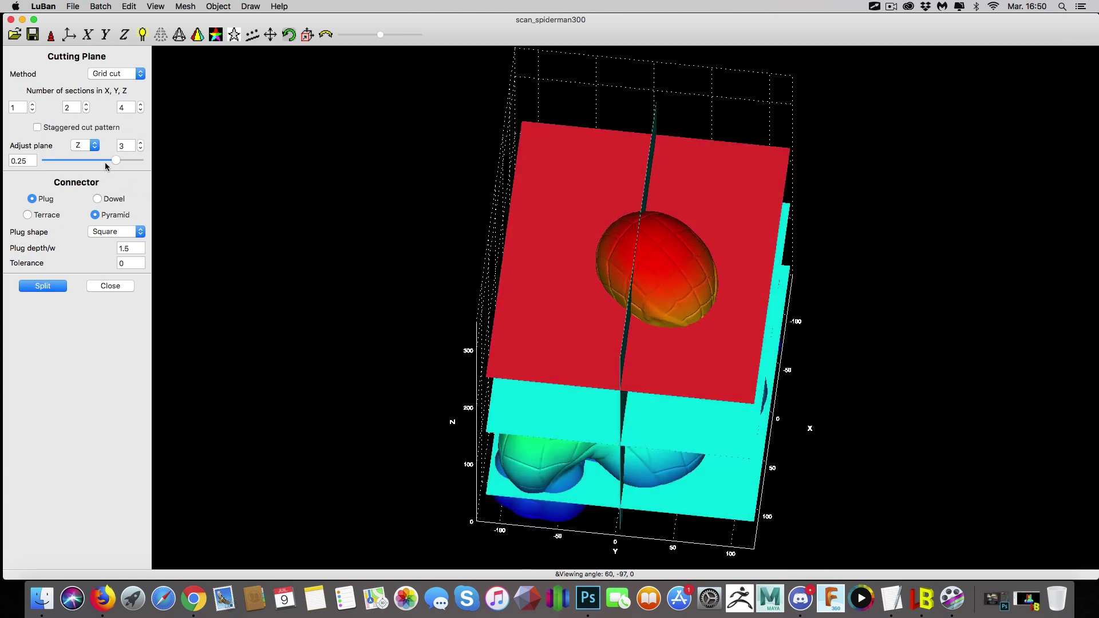
pyautogui.click(95, 147)
pyautogui.click(321, 215)
pyautogui.moveTo(312, 196); pyautogui.dragTo(278, 161)
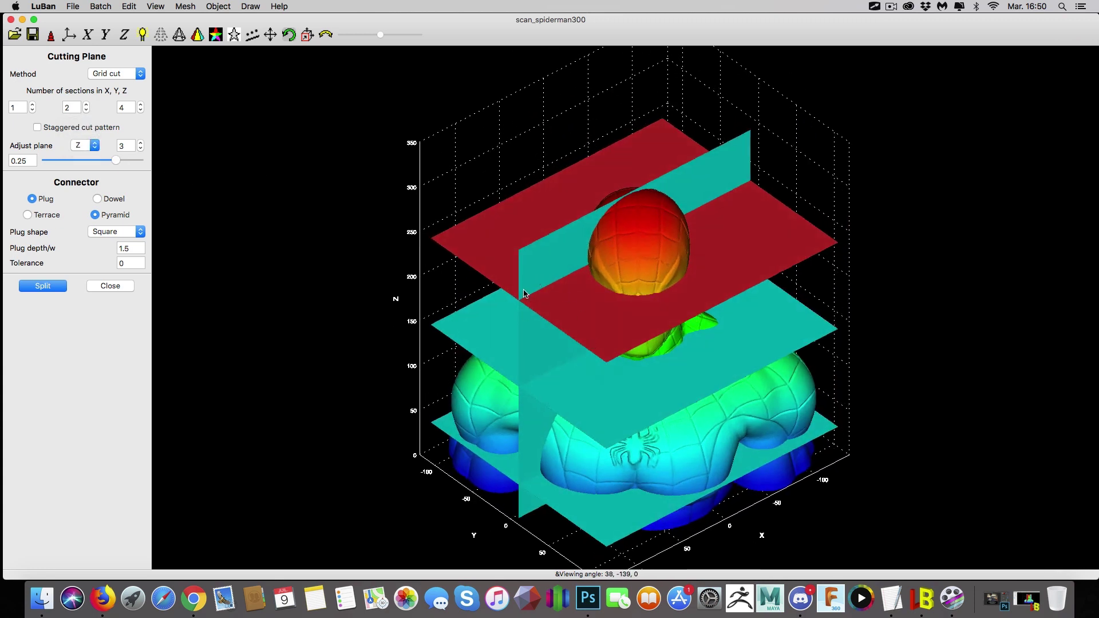
# Choose Y as the axis for plane adjustment and shift Y cutting plane 1 to an offset of 0.15
pyautogui.click(95, 146)
pyautogui.click(80, 134)
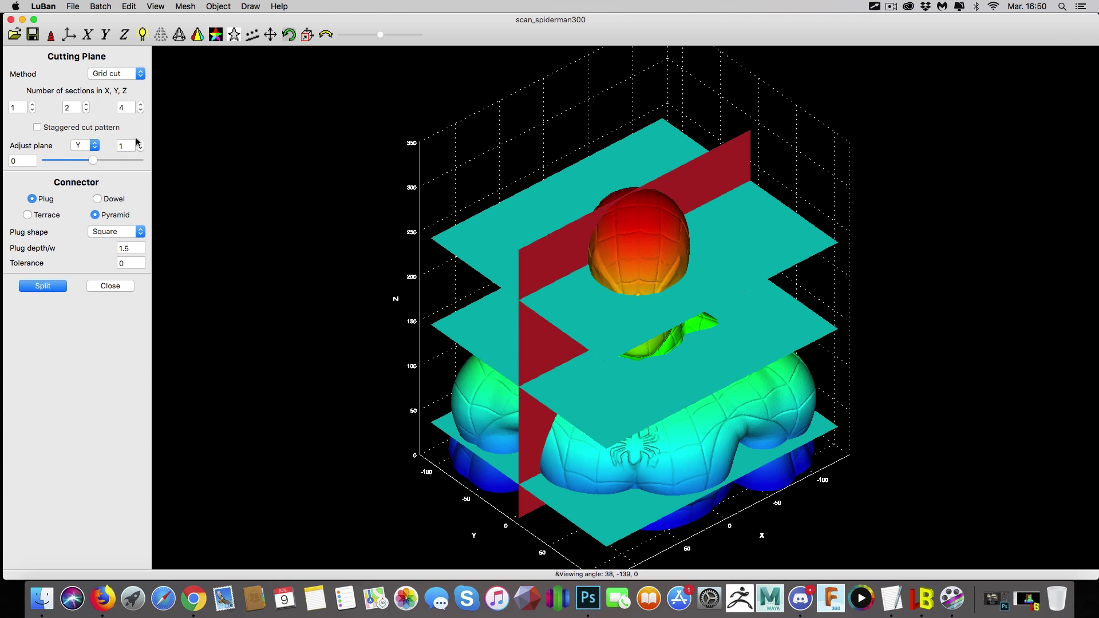
pyautogui.moveTo(93, 162)
pyautogui.mouseDown()
pyautogui.moveTo(140, 170)
pyautogui.moveTo(106, 170)
pyautogui.mouseUp()
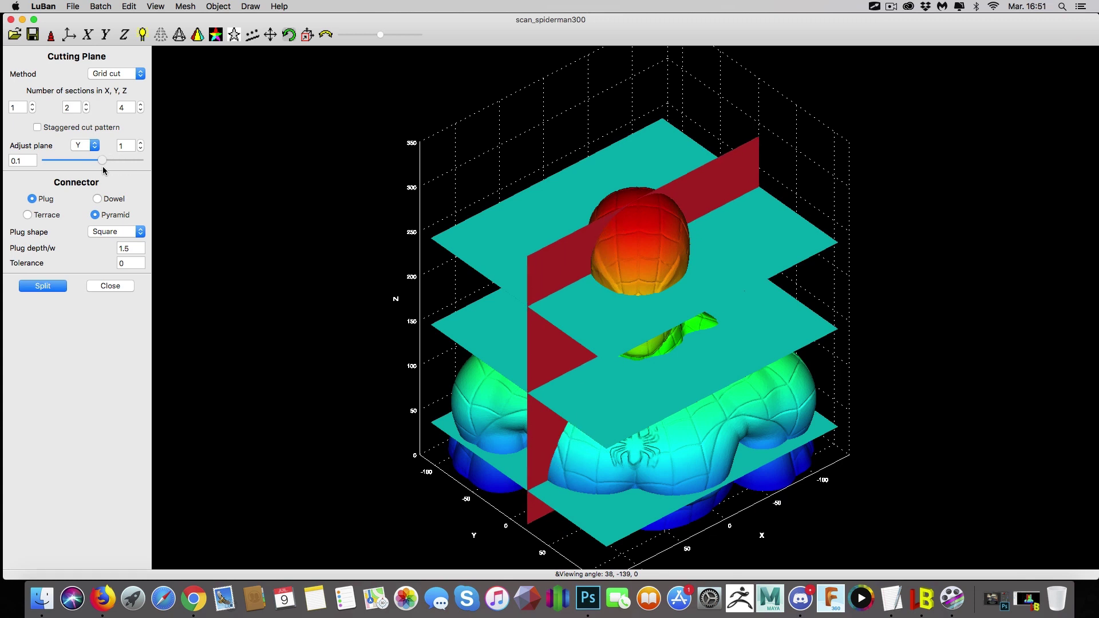
pyautogui.moveTo(271, 192); pyautogui.dragTo(326, 228)
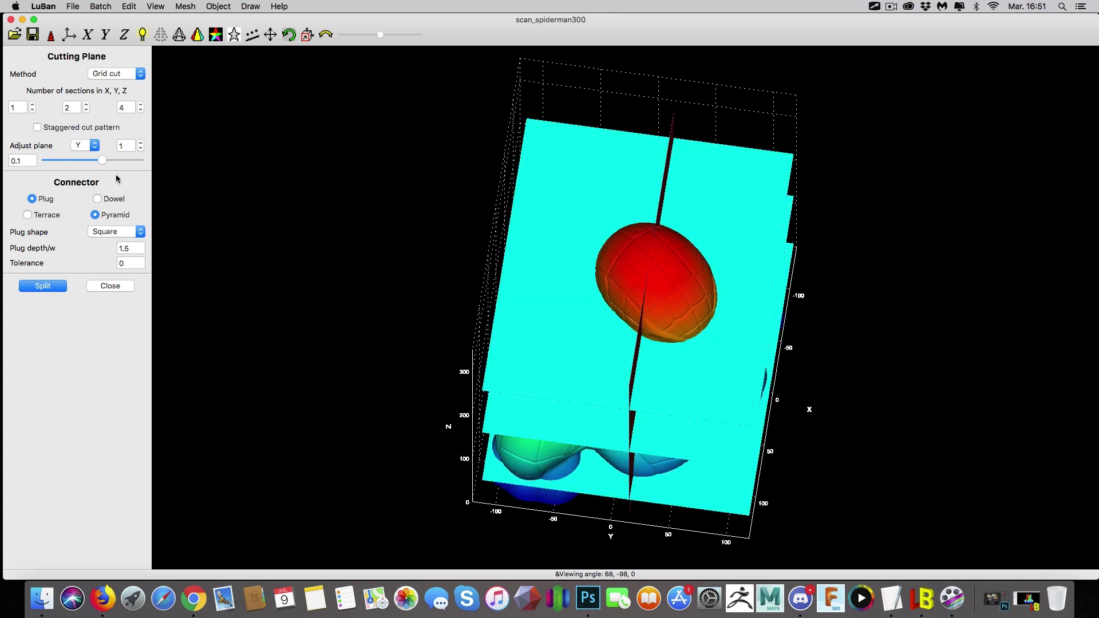
pyautogui.moveTo(104, 165); pyautogui.dragTo(107, 165)
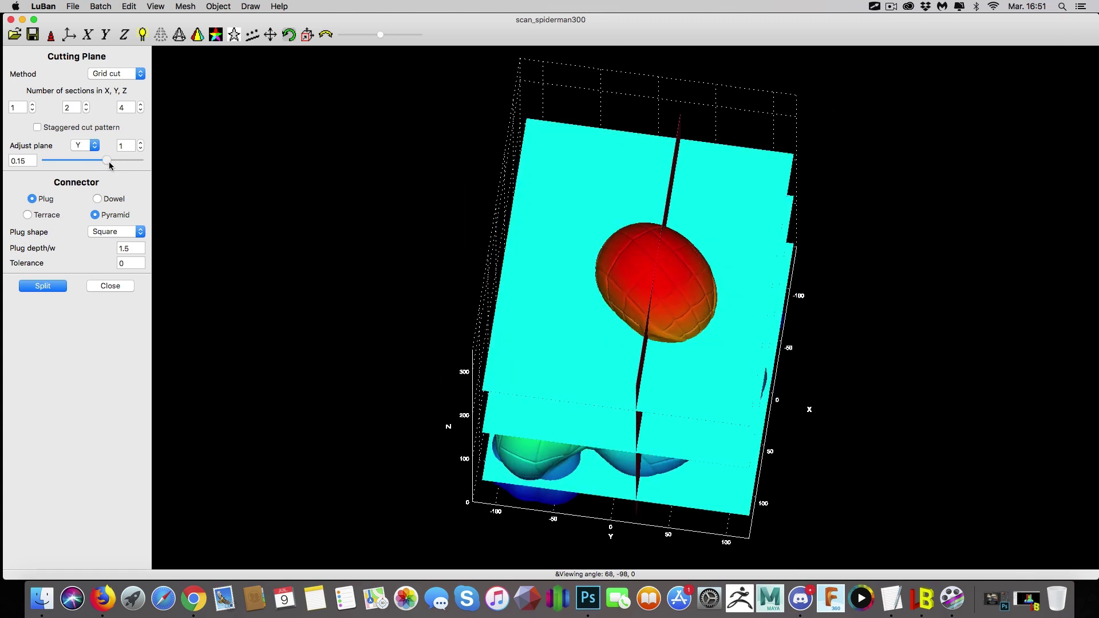
# Set the number of X sections to 3, choose X for plane adjustment and shift X cutting plane 2 to an offset of 0.5
pyautogui.moveTo(314, 264); pyautogui.dragTo(217, 165)
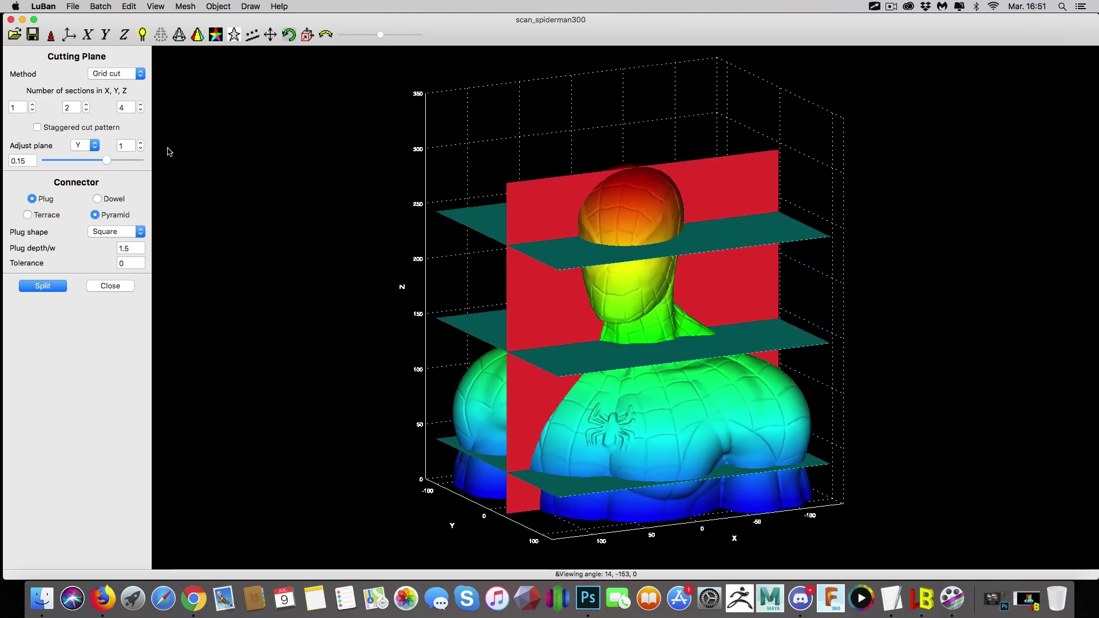
pyautogui.click(33, 105)
pyautogui.click(33, 105)
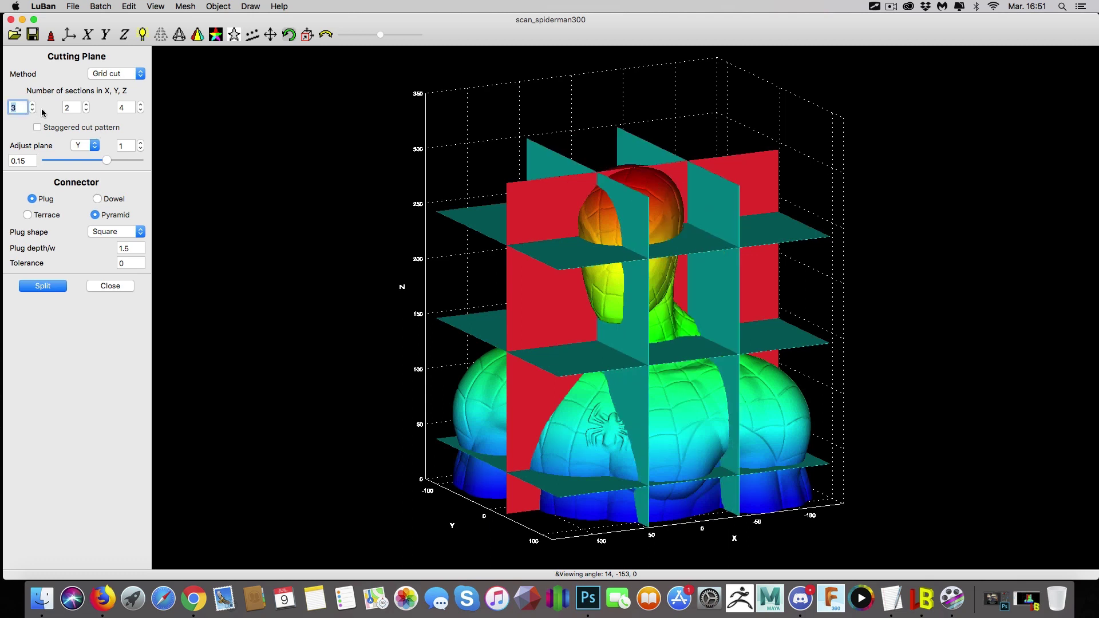
pyautogui.click(94, 145)
pyautogui.click(77, 134)
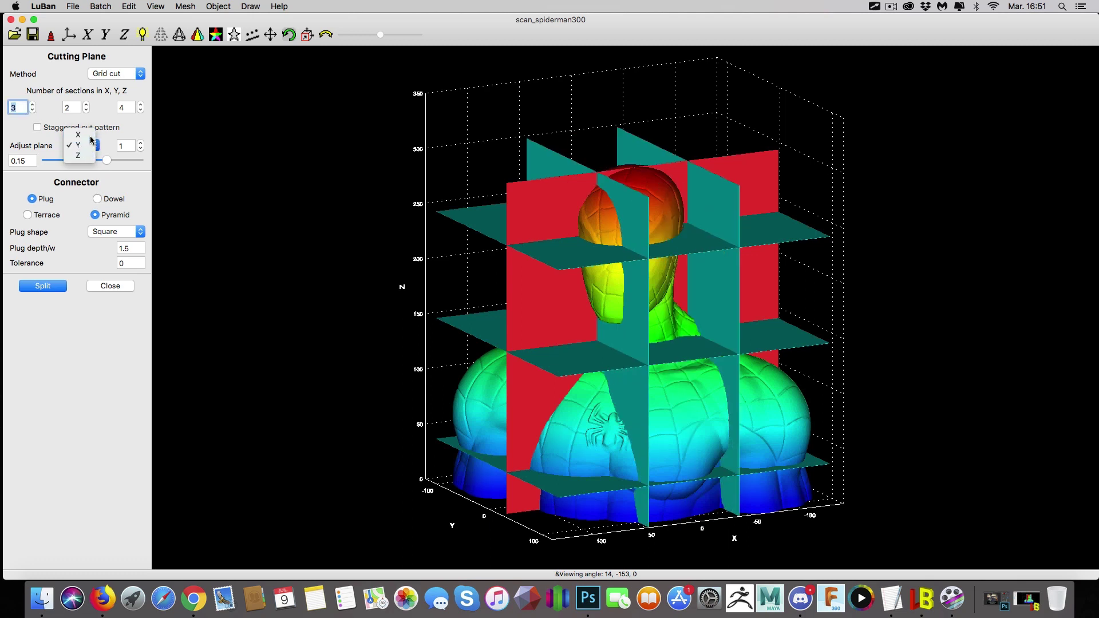
pyautogui.moveTo(92, 161); pyautogui.dragTo(144, 165)
pyautogui.click(141, 143)
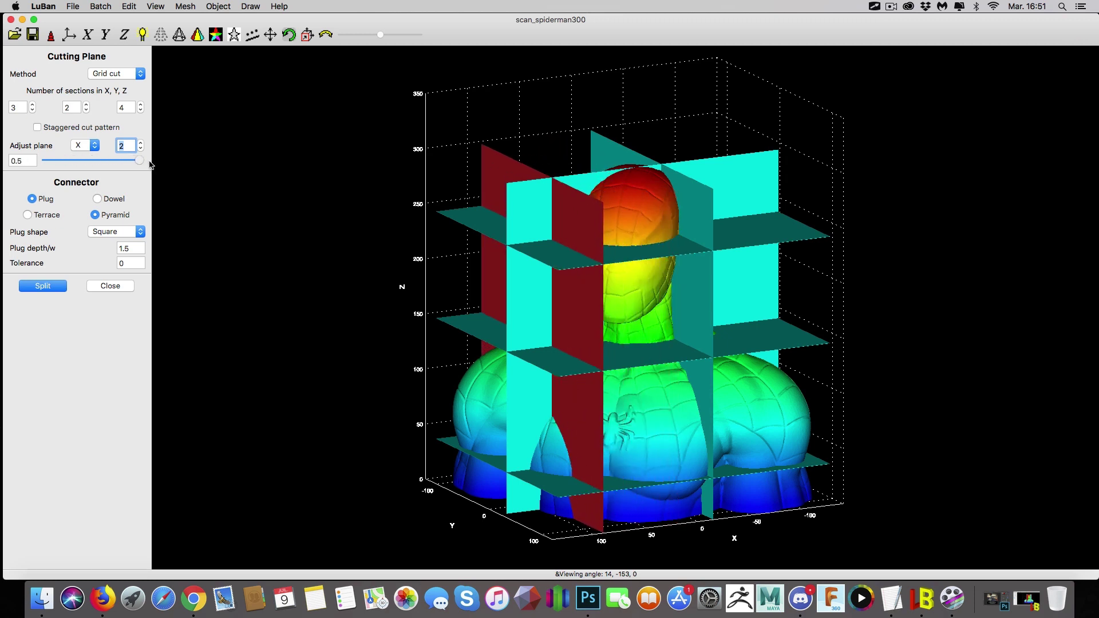
# Reduce the grid to 1 section in X and 1 section in Y
pyautogui.click(33, 111)
pyautogui.click(32, 111)
pyautogui.click(86, 110)
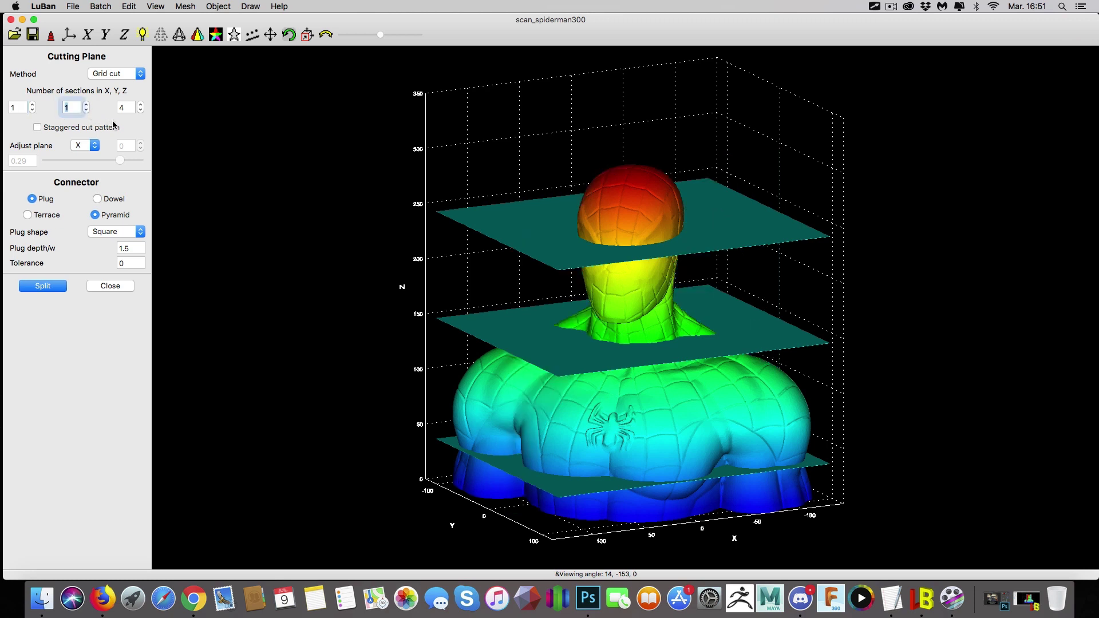
# Set the number of Y sections to 2 and split the bust, exporting the parts to the test spider folder
pyautogui.moveTo(270, 237)
pyautogui.mouseDown()
pyautogui.moveTo(322, 214)
pyautogui.moveTo(303, 241)
pyautogui.moveTo(312, 299)
pyautogui.moveTo(361, 354)
pyautogui.moveTo(248, 260)
pyautogui.moveTo(286, 252)
pyautogui.mouseUp()
pyautogui.click(86, 105)
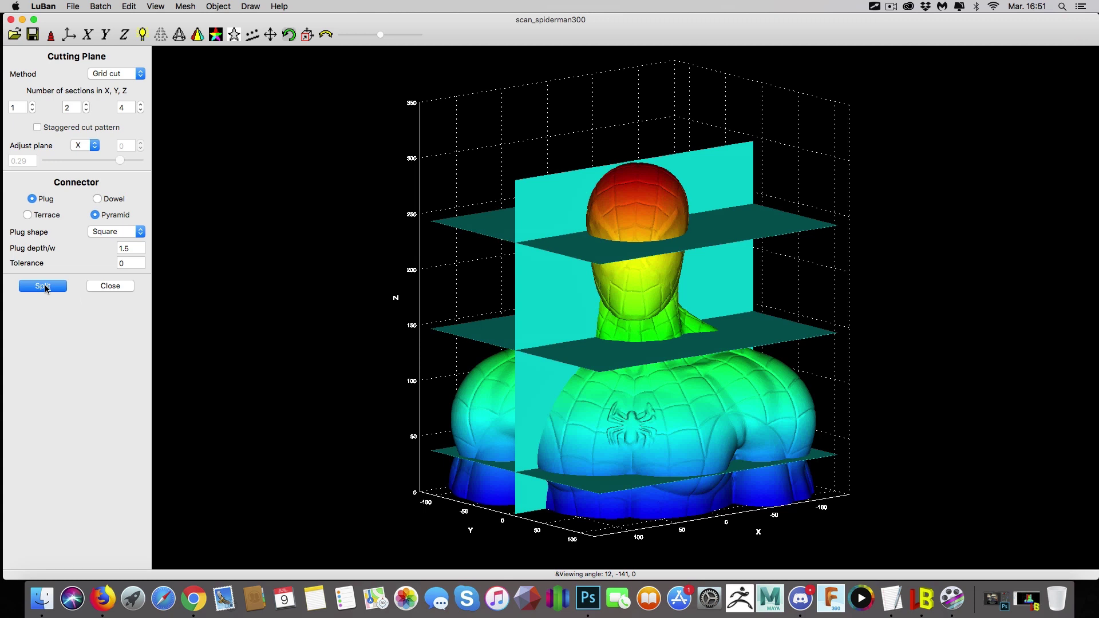
pyautogui.click(46, 288)
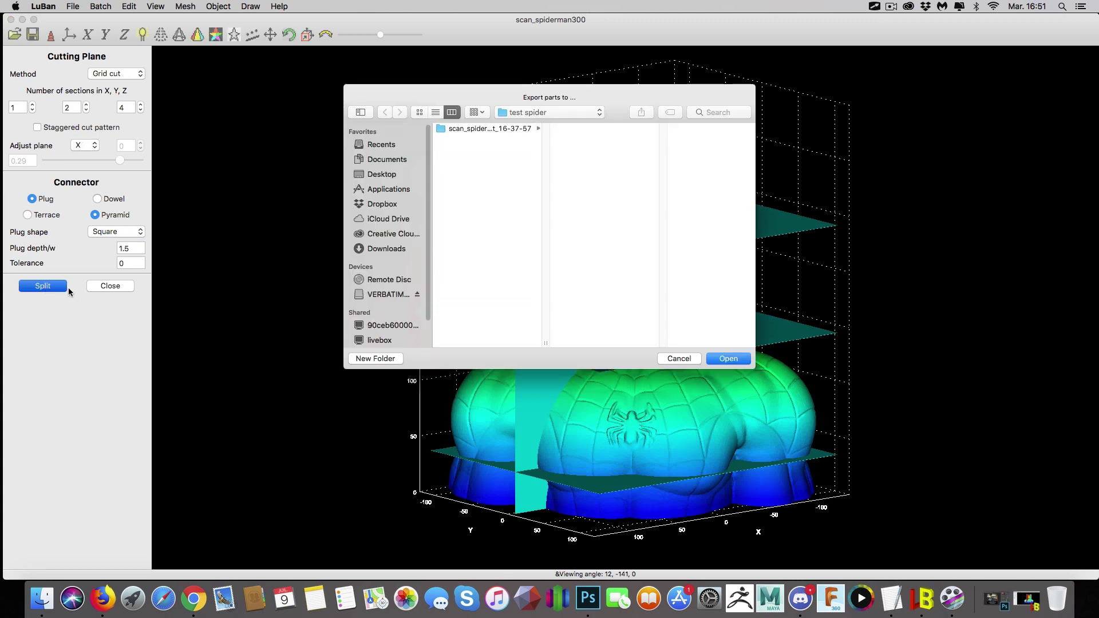
pyautogui.click(501, 131)
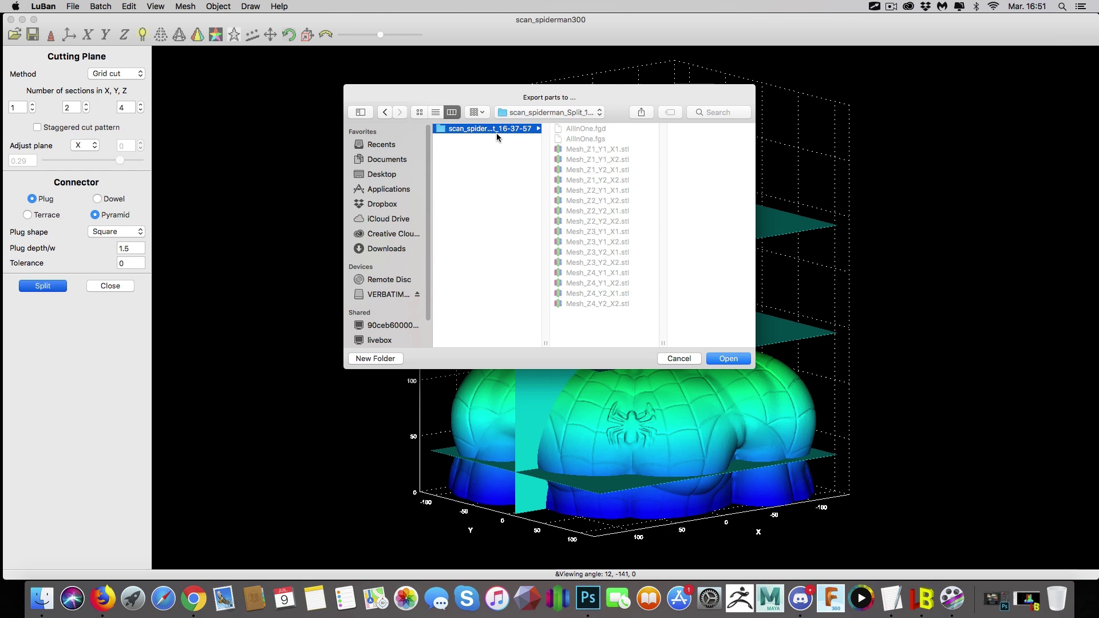
pyautogui.click(468, 218)
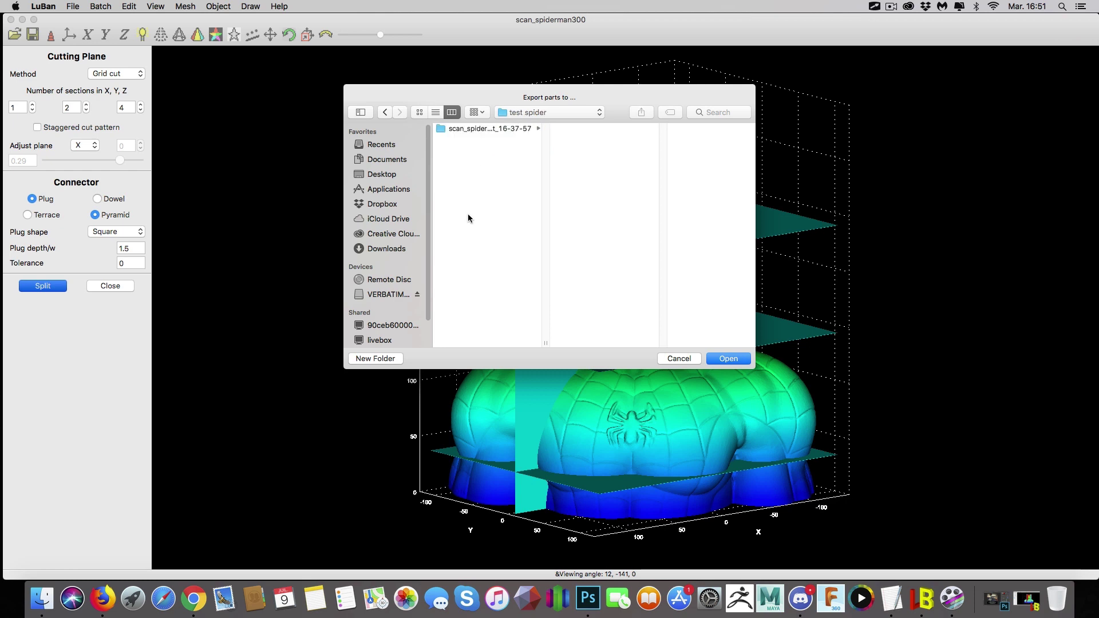
pyautogui.click(729, 359)
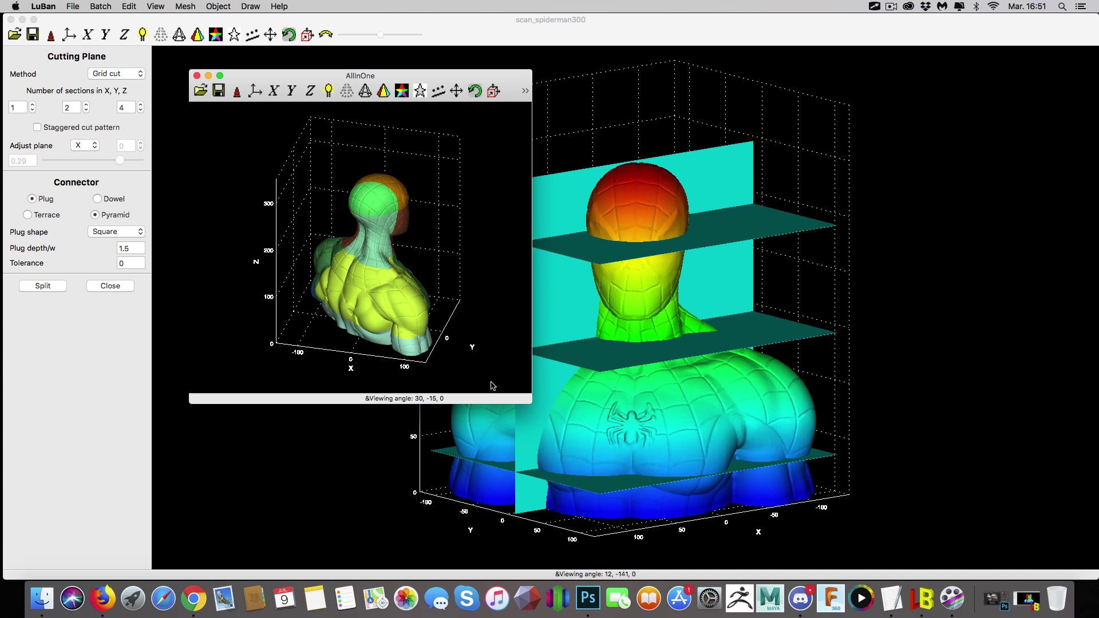
# Enlarge the AllInOne result window to fill the screen and inspect the cut lines on the split bust from above and the front
pyautogui.moveTo(308, 81); pyautogui.dragTo(123, 16)
pyautogui.moveTo(345, 347); pyautogui.dragTo(1095, 610)
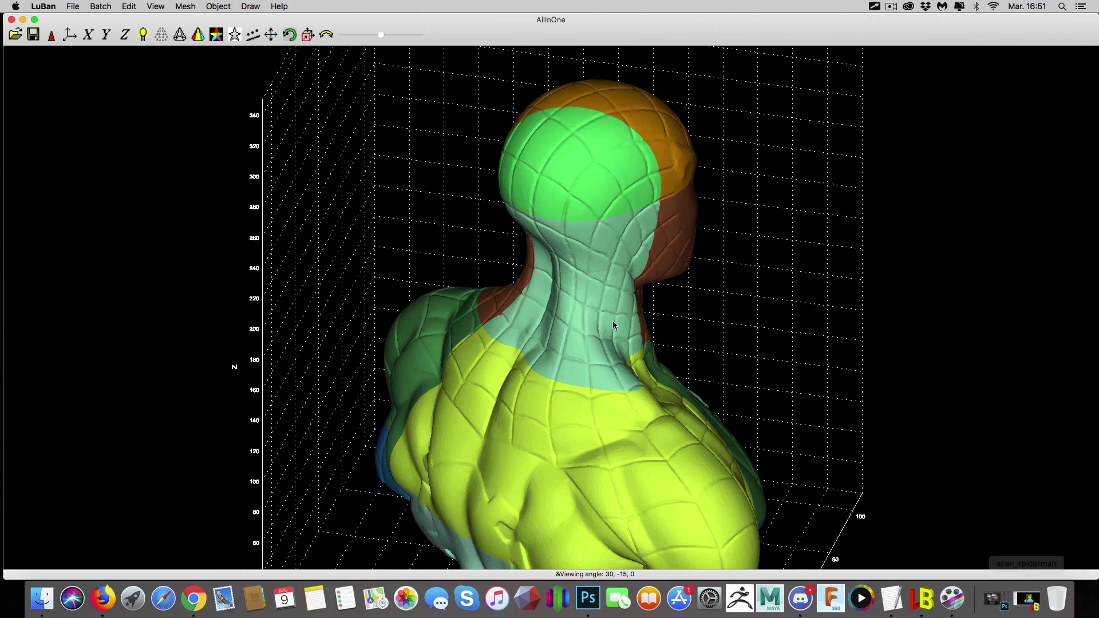
pyautogui.moveTo(835, 228); pyautogui.dragTo(705, 323)
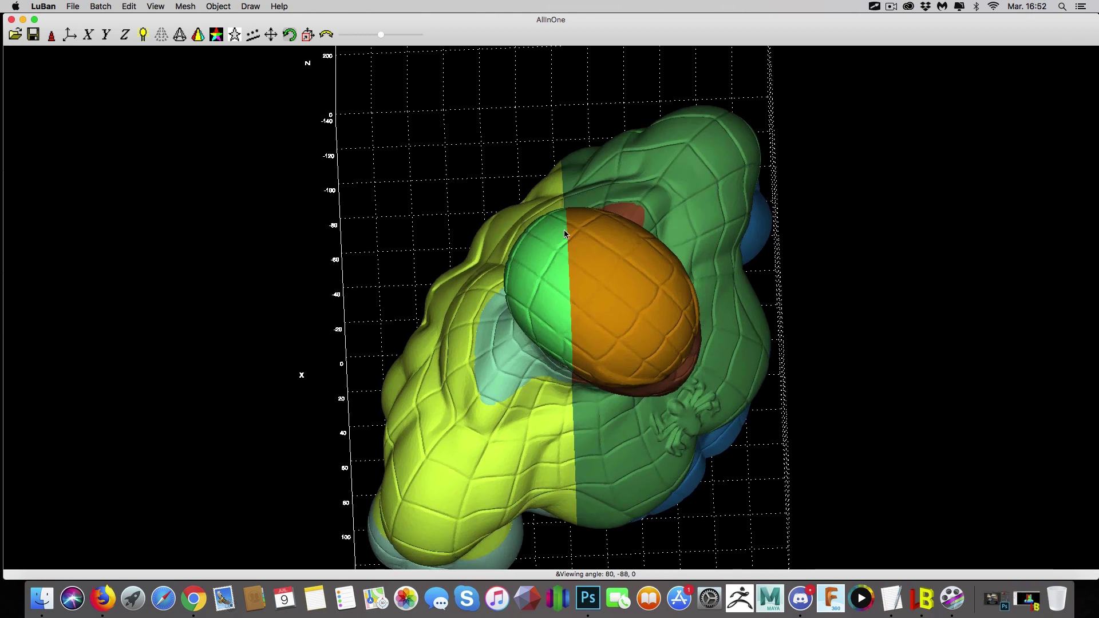
pyautogui.moveTo(853, 379); pyautogui.dragTo(645, 221)
# Explode the split bust to examine the separated parts and their plug connectors, and reassemble it
pyautogui.press('e')
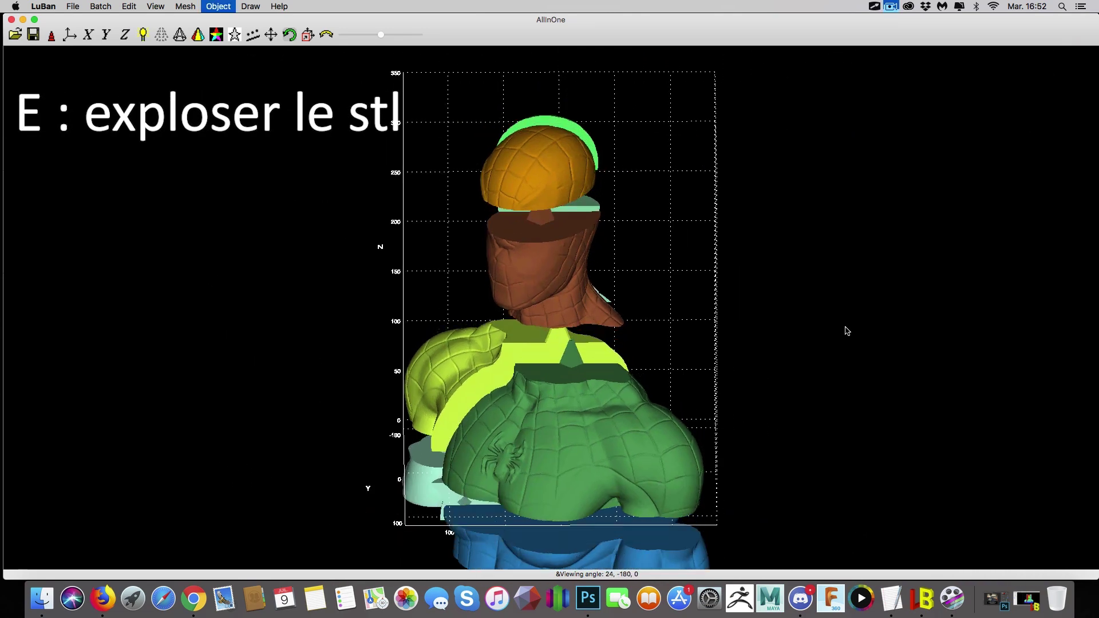
pyautogui.moveTo(846, 331); pyautogui.dragTo(1026, 312)
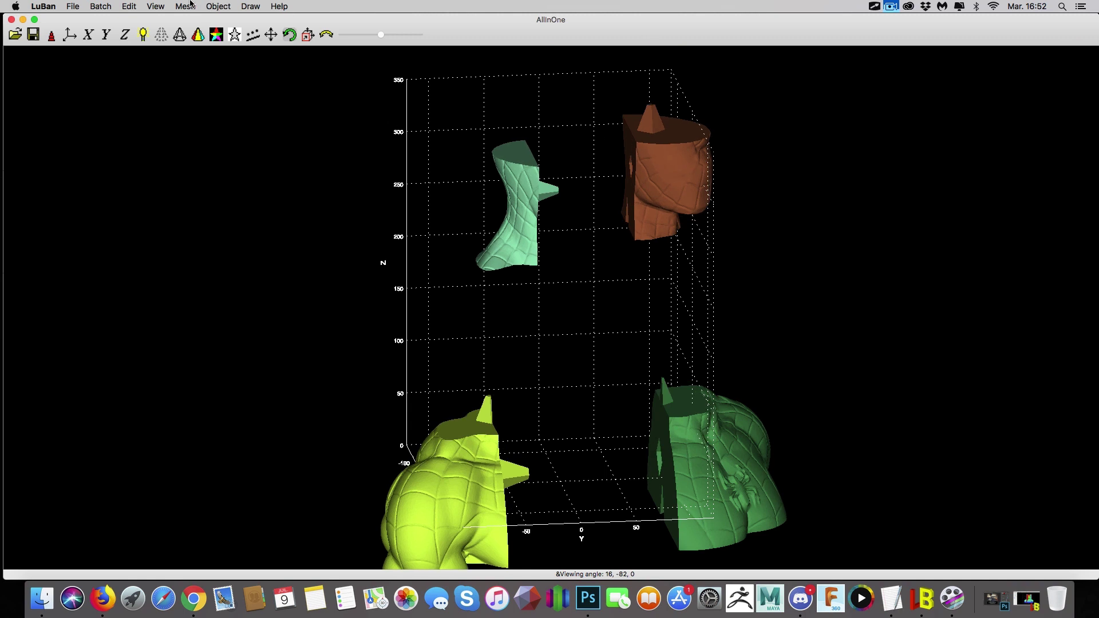
pyautogui.press('r')
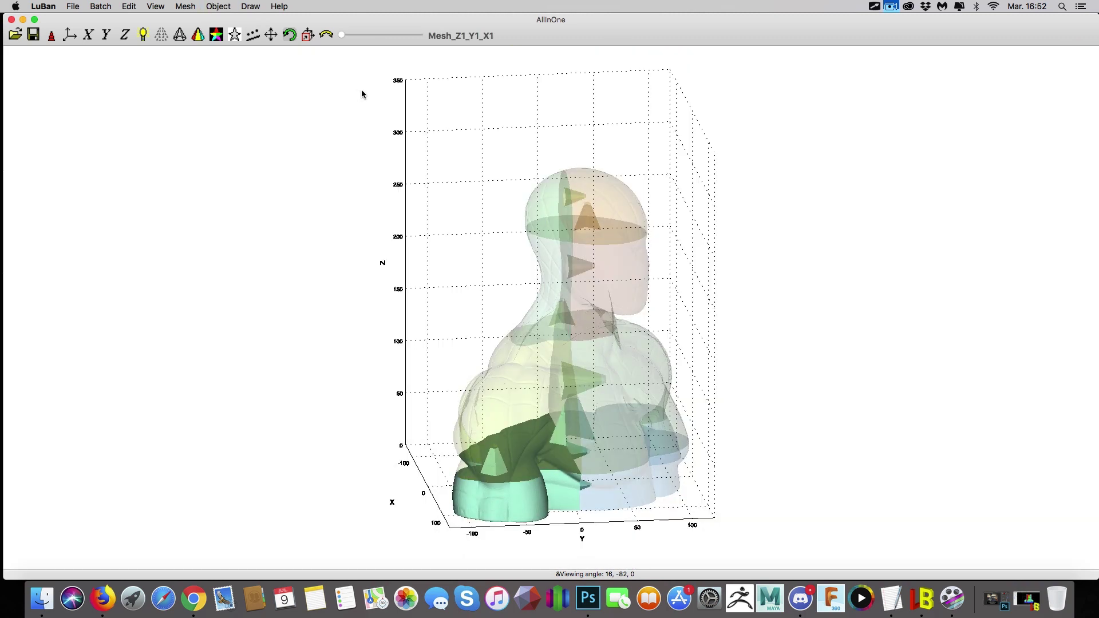
# Step through the individual parts in the transparent view from Mesh_Z1_Y1_X1 to Mesh_Z4_Y2_X1
pyautogui.moveTo(652, 133); pyautogui.dragTo(468, 80)
pyautogui.moveTo(344, 37); pyautogui.dragTo(551, 174)
pyautogui.moveTo(388, 36); pyautogui.dragTo(430, 37)
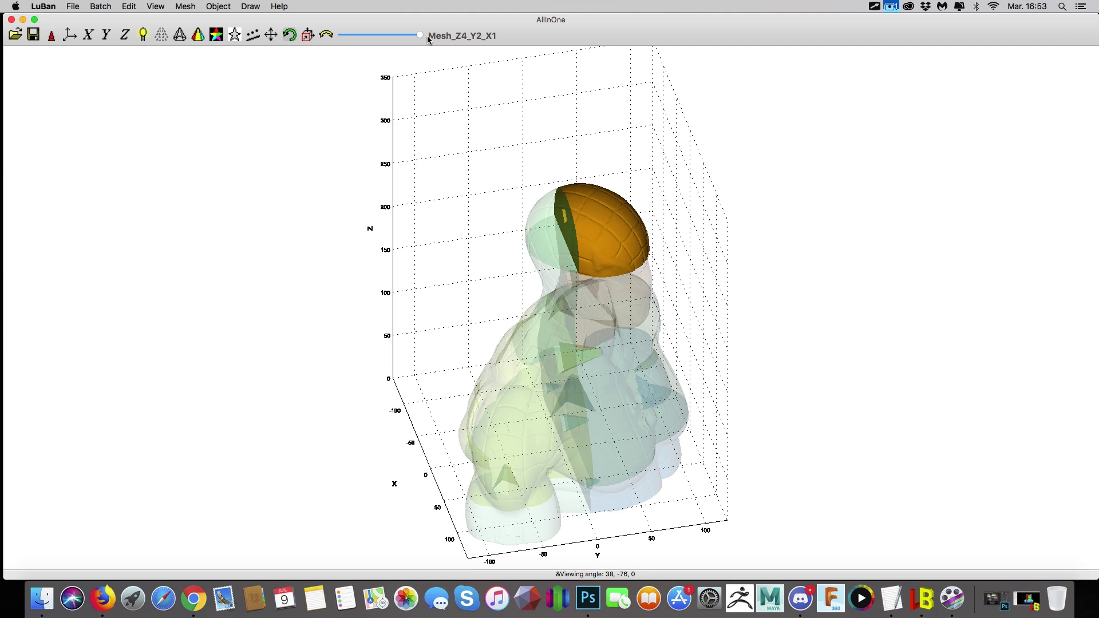
# Switch to Simplify3D, look closely at the parts on the build plate and select Mesh_Z1_Y1_X1
pyautogui.press('super+h')
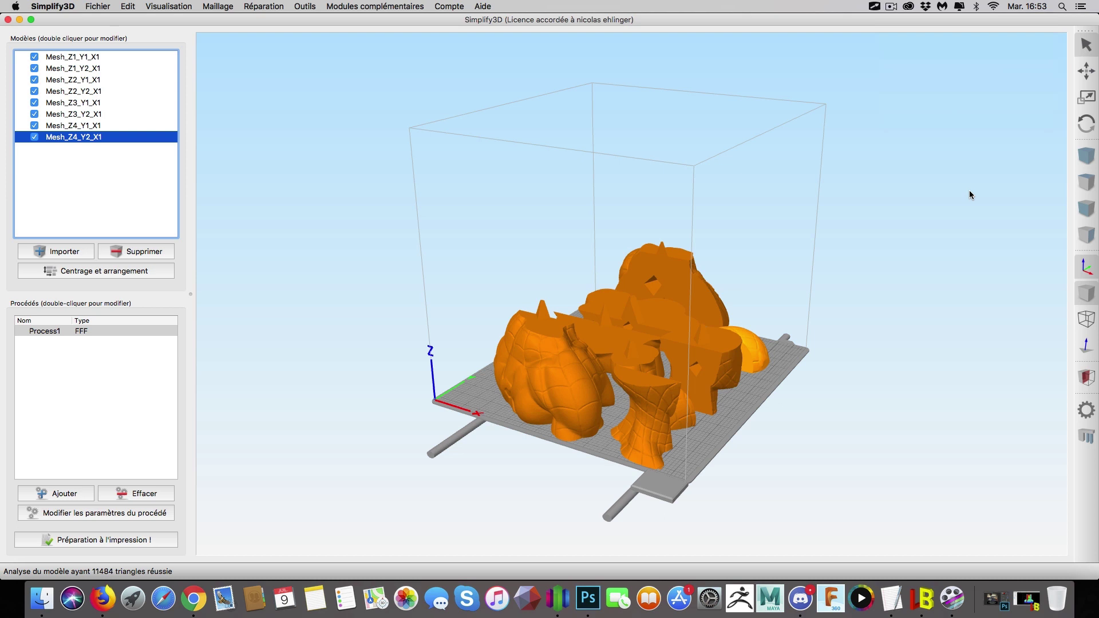
pyautogui.moveTo(970, 190); pyautogui.dragTo(916, 212)
pyautogui.scroll(5, 812, 236)
pyautogui.moveTo(786, 297); pyautogui.dragTo(918, 298)
pyautogui.click(125, 60)
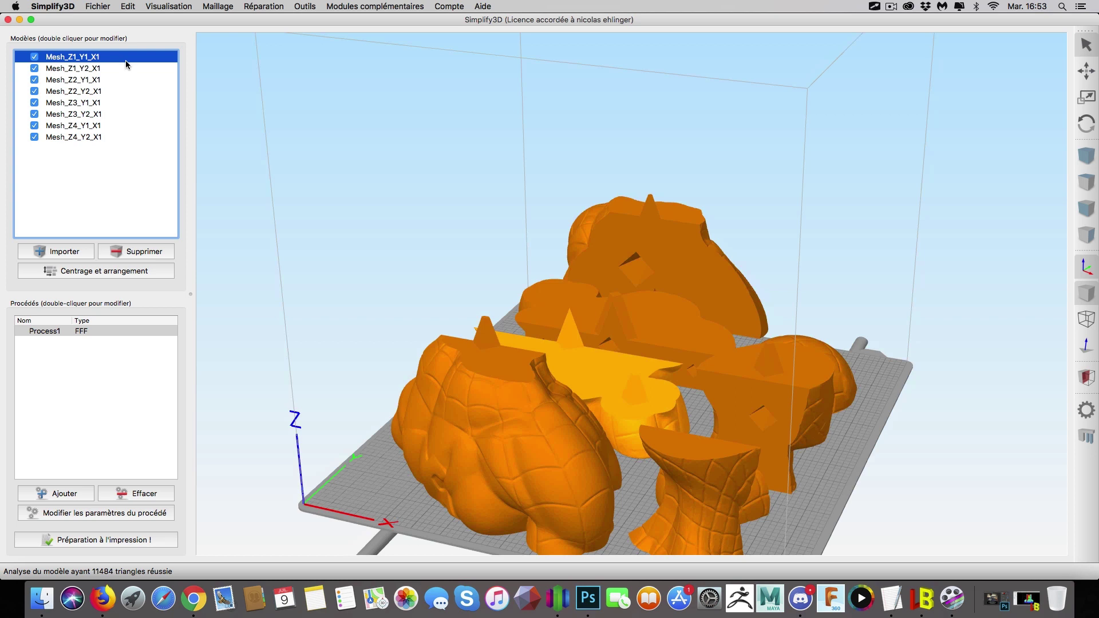
# Select Mesh_Z1_Y2_X1 and examine the plugs and sockets of the arranged parts from all sides and at plate level
pyautogui.moveTo(380, 172); pyautogui.dragTo(833, 198)
pyautogui.moveTo(753, 394); pyautogui.dragTo(1023, 419)
pyautogui.moveTo(610, 470); pyautogui.dragTo(926, 459)
pyautogui.moveTo(826, 460); pyautogui.dragTo(52, 426)
pyautogui.moveTo(506, 336); pyautogui.dragTo(271, 201)
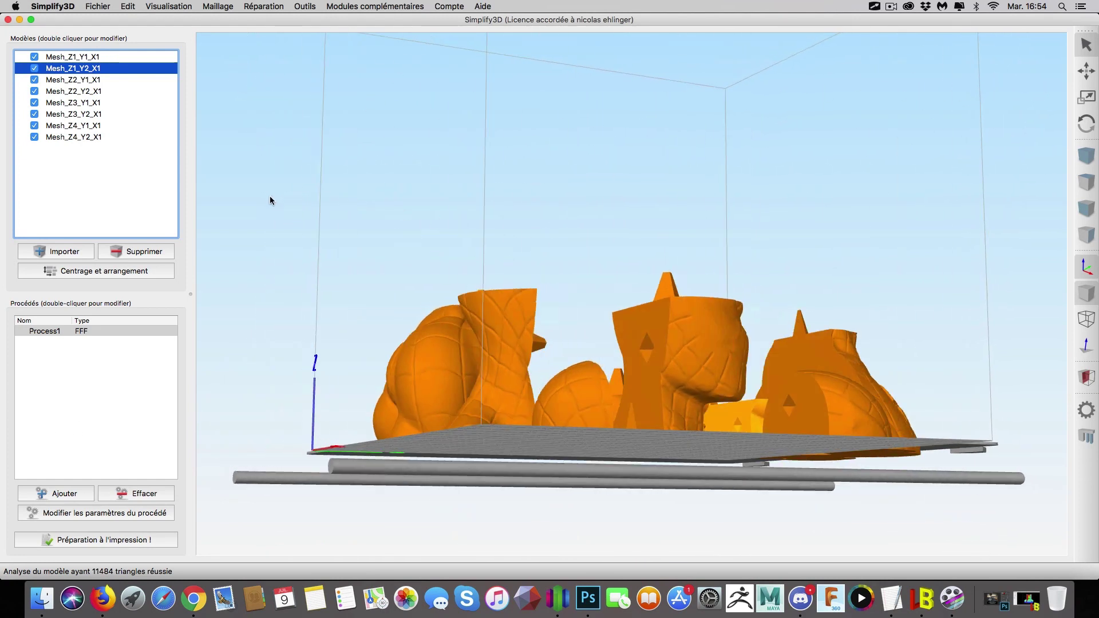
pyautogui.moveTo(885, 226); pyautogui.dragTo(386, 313)
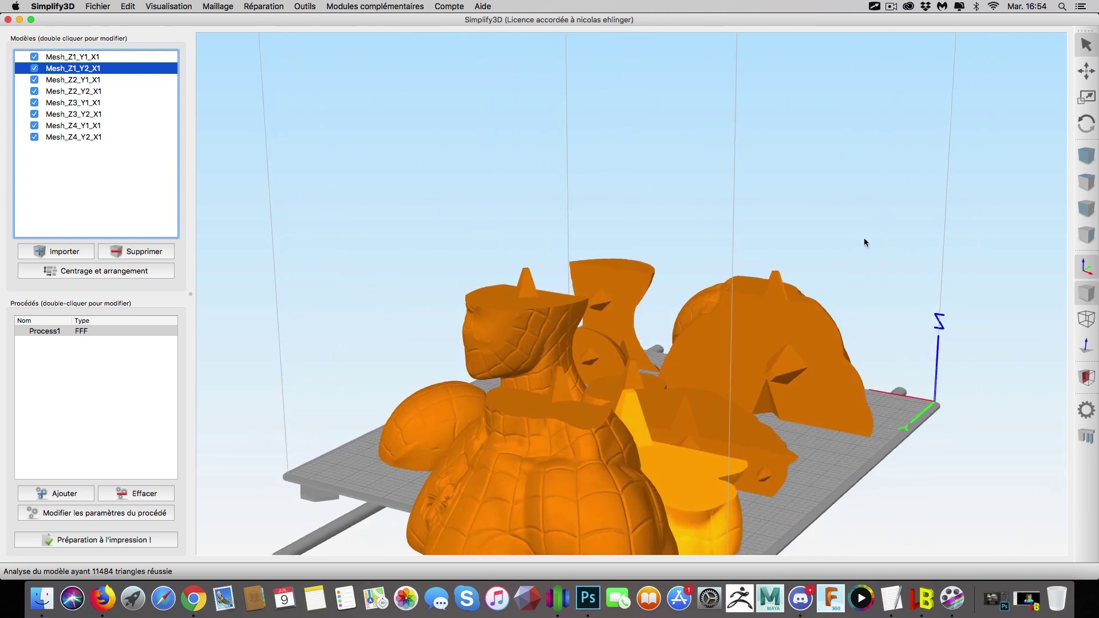